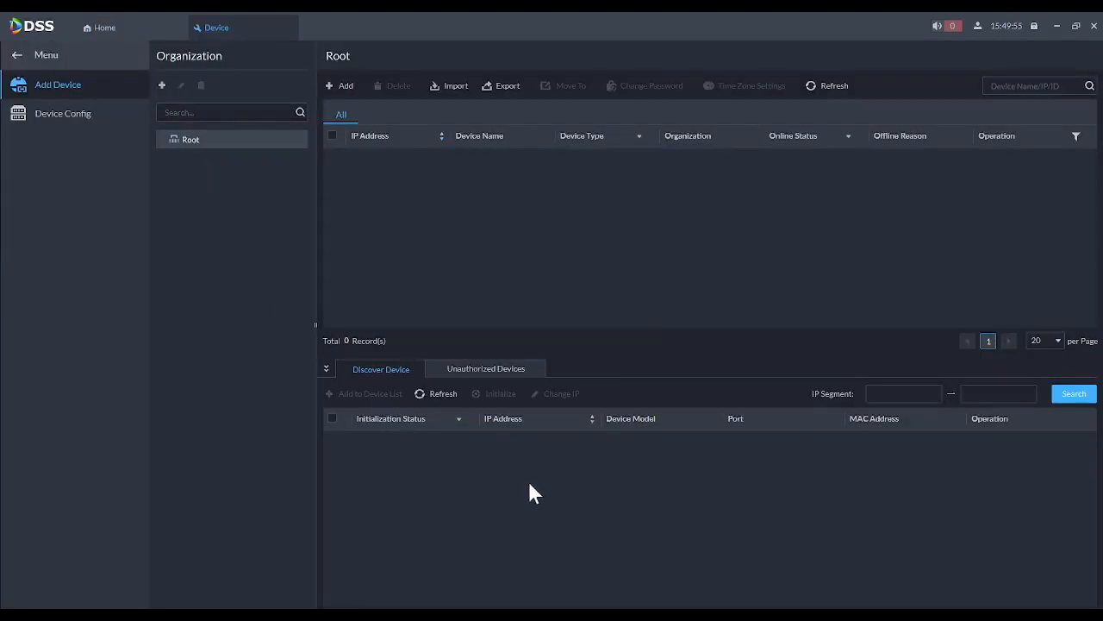
# - Rescan the network with the device discovery tool, review the results, then close it
pyautogui.click(436, 394)
pyautogui.click(334, 611)
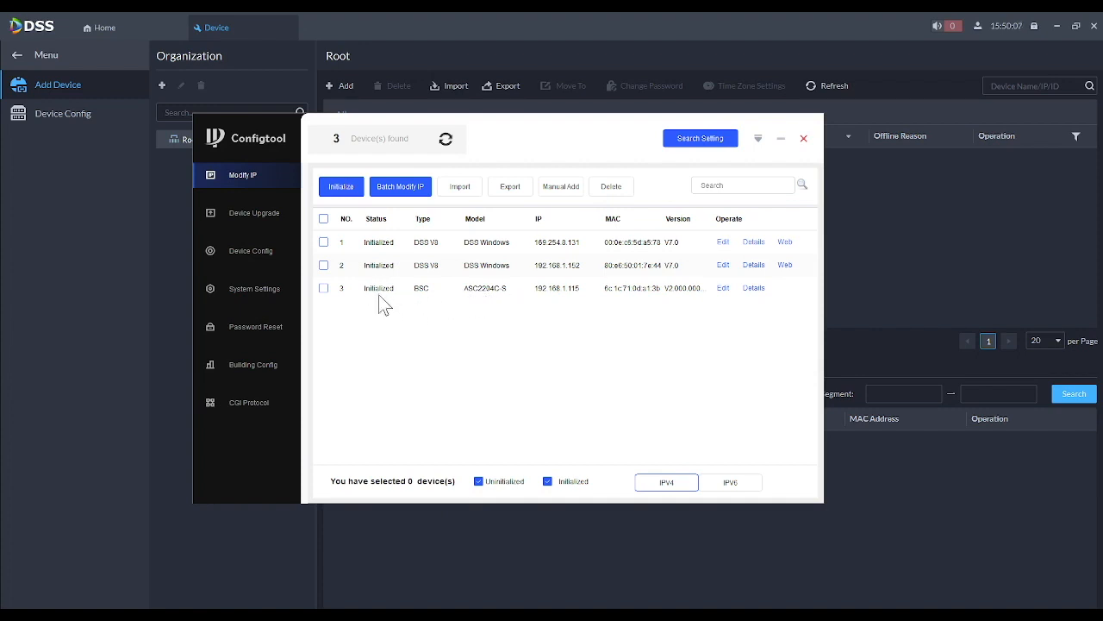
pyautogui.click(781, 140)
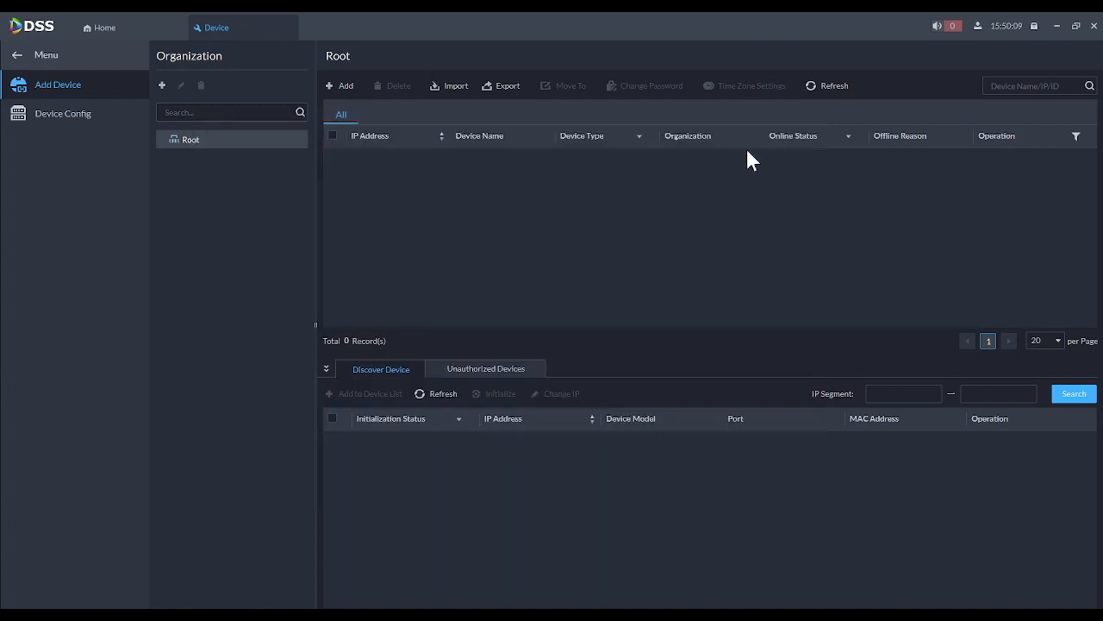
# - Add an Access Control device by IP address 192.168.1.115 with the admin password
pyautogui.click(344, 88)
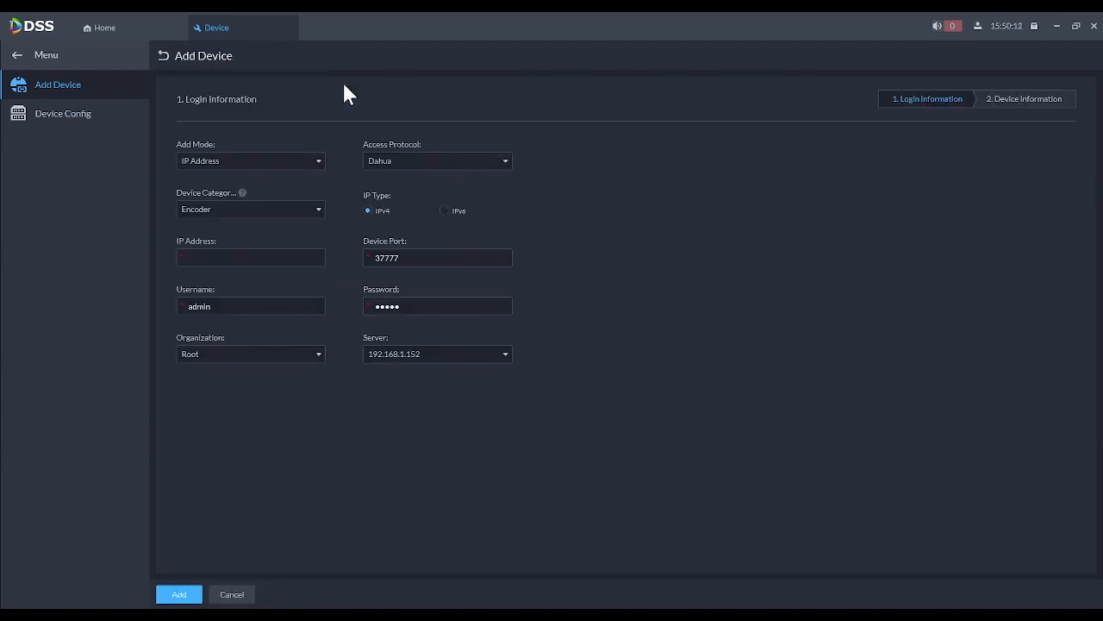
pyautogui.click(212, 165)
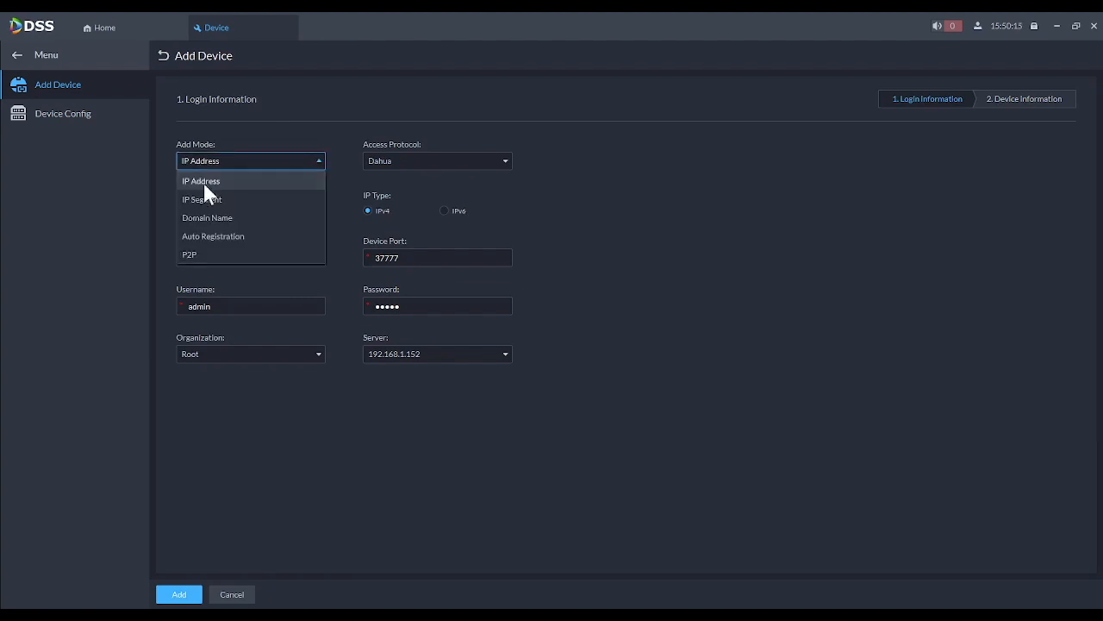
pyautogui.click(203, 181)
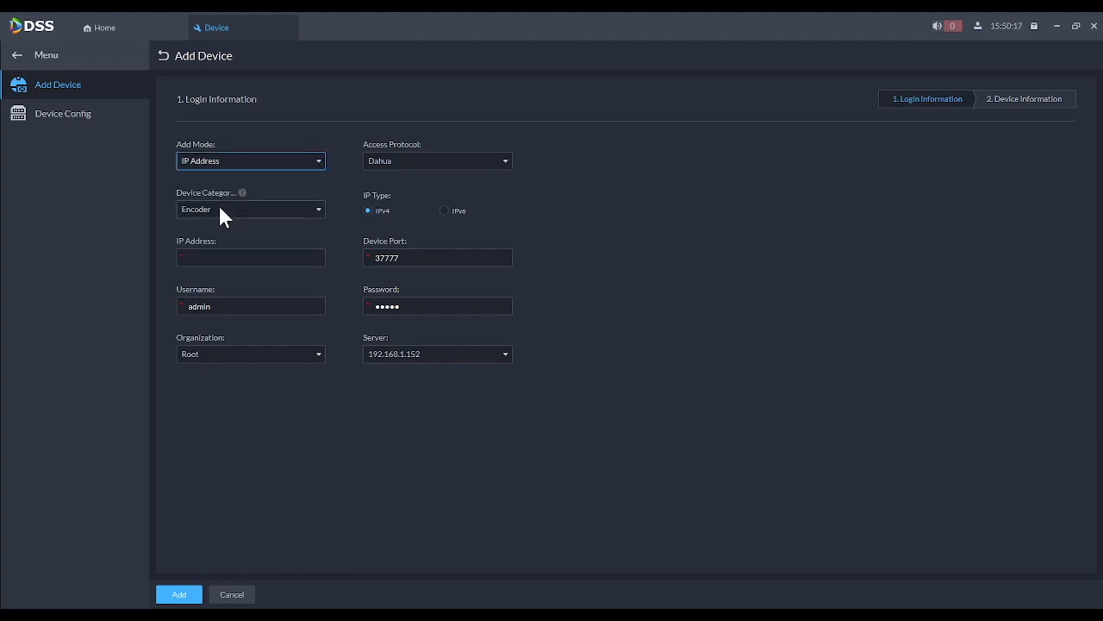
pyautogui.click(220, 212)
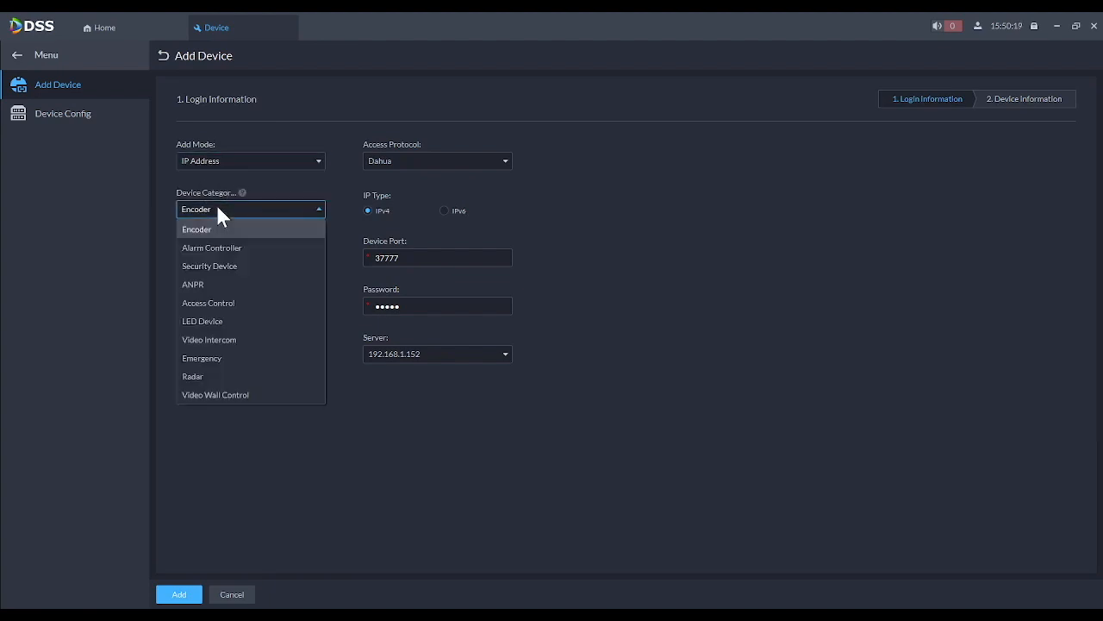
pyautogui.click(218, 304)
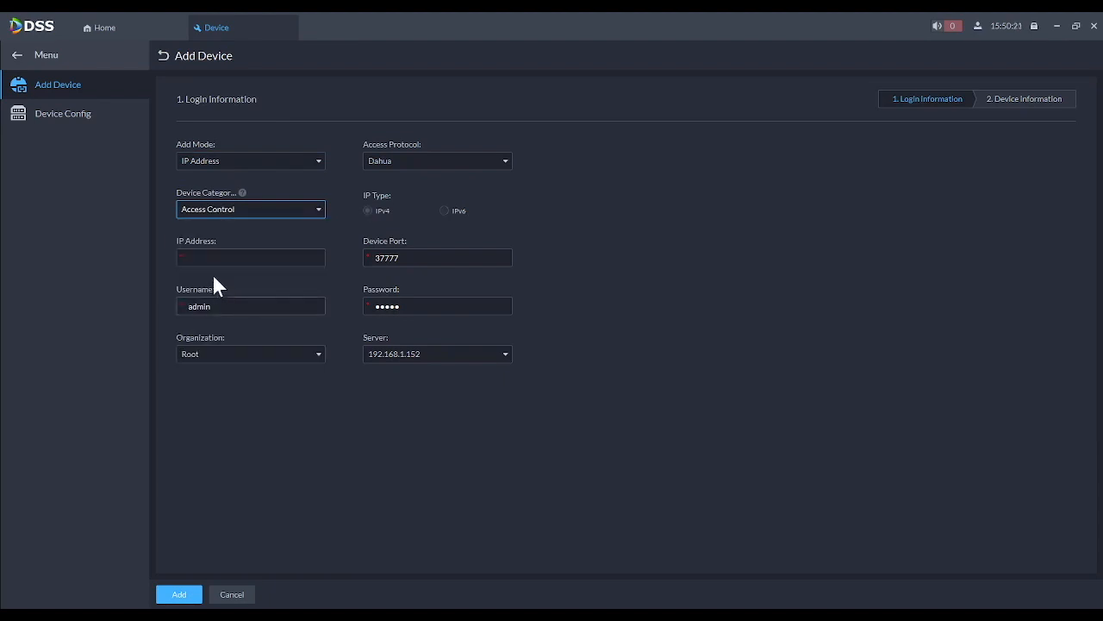
pyautogui.click(216, 257)
pyautogui.write('192.168.')
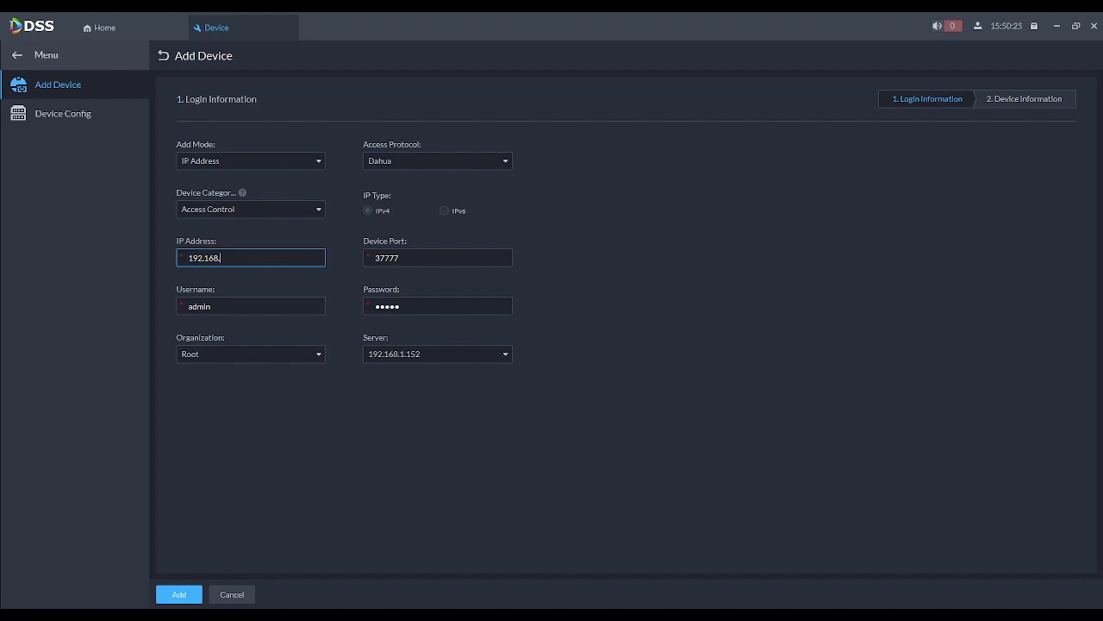
pyautogui.write('1.115')
pyautogui.moveTo(412, 306); pyautogui.dragTo(345, 301)
pyautogui.write('•••••')
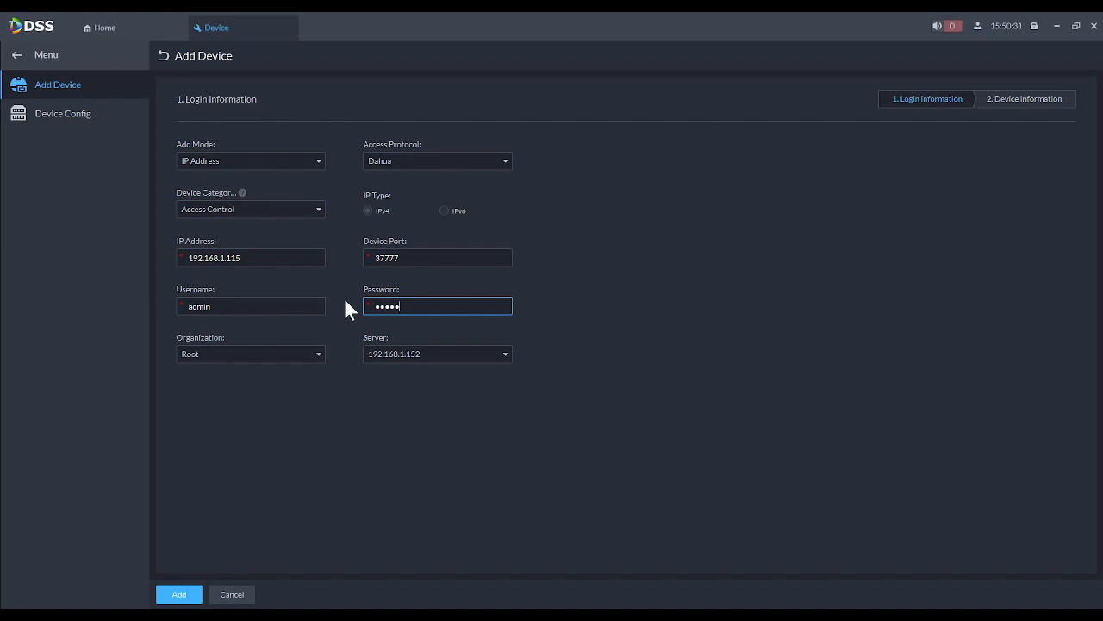
pyautogui.write('•••')
pyautogui.click(174, 595)
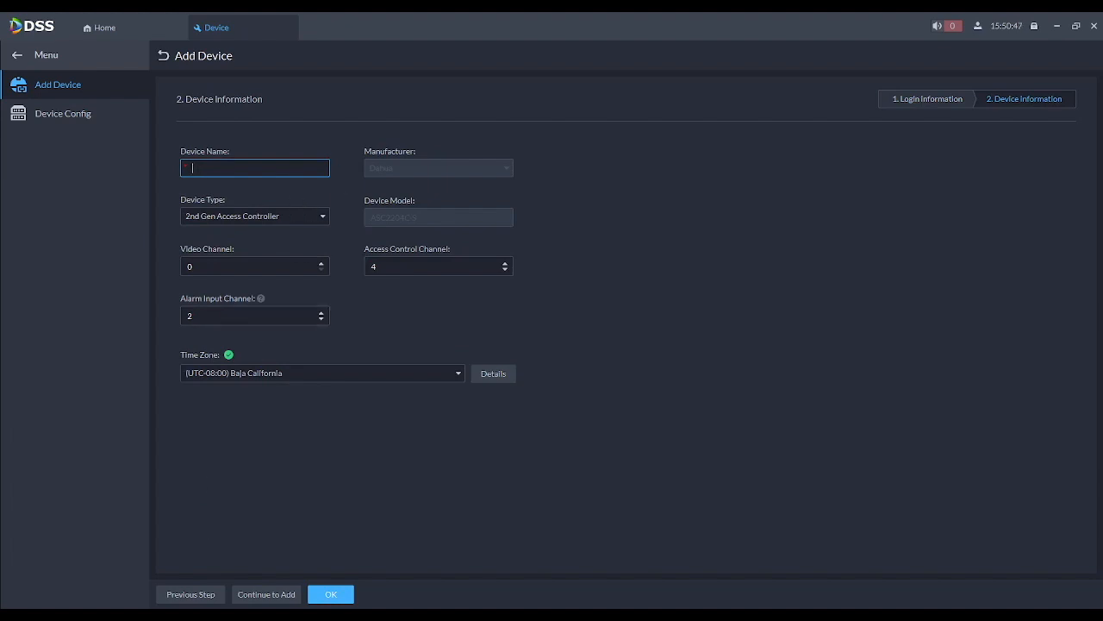
# - Name the device ASC2204C-S, set time zone (UTC-08:00) Pacific Time (US & Canada), and confirm
pyautogui.write('ASC2204C-S')
pyautogui.click(307, 373)
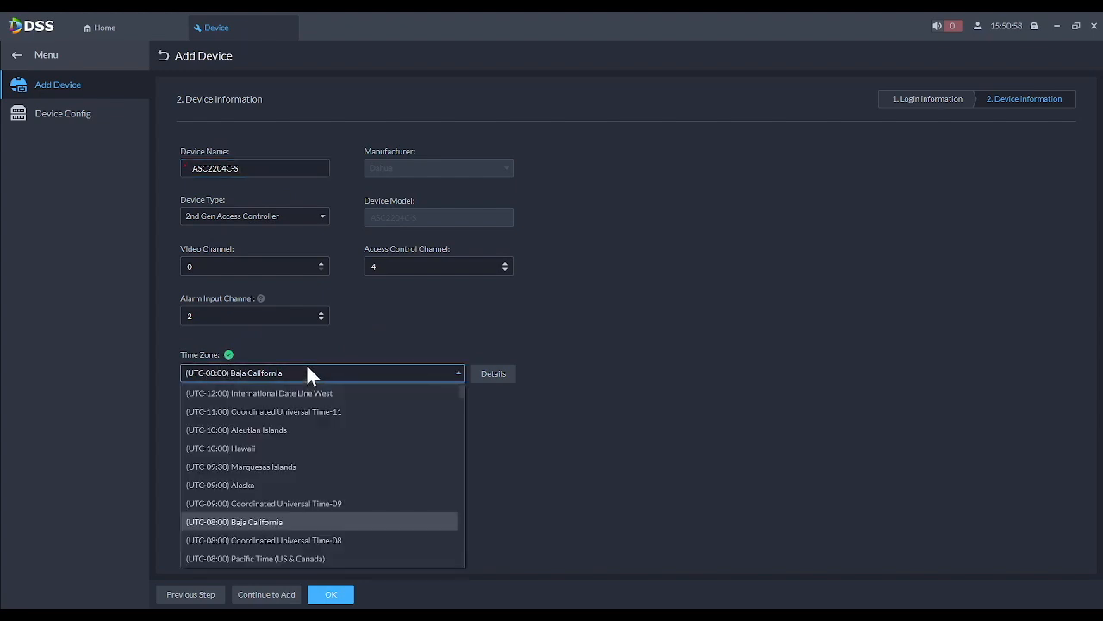
pyautogui.click(293, 558)
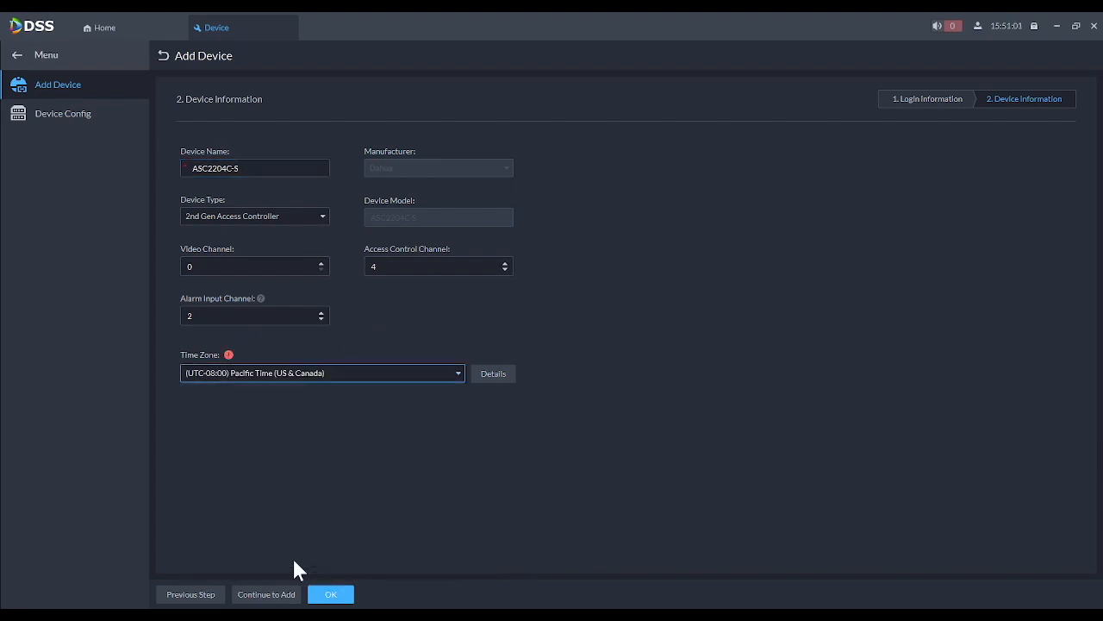
pyautogui.click(336, 597)
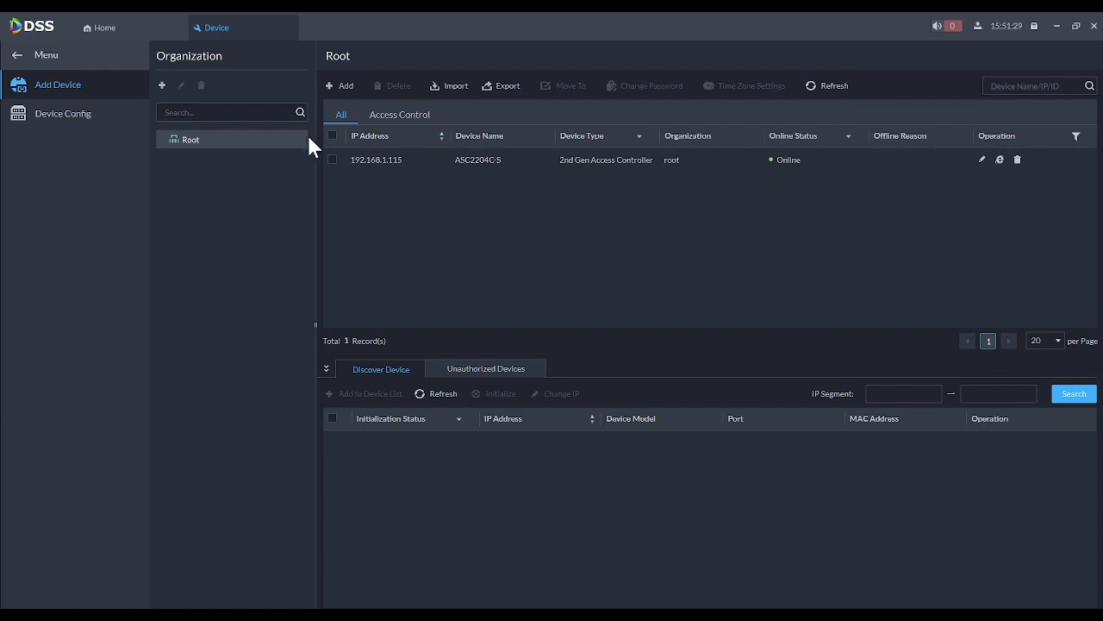
# - Close the Device tab and open a blank Add Person form from Person and Vehicle Info
pyautogui.click(288, 28)
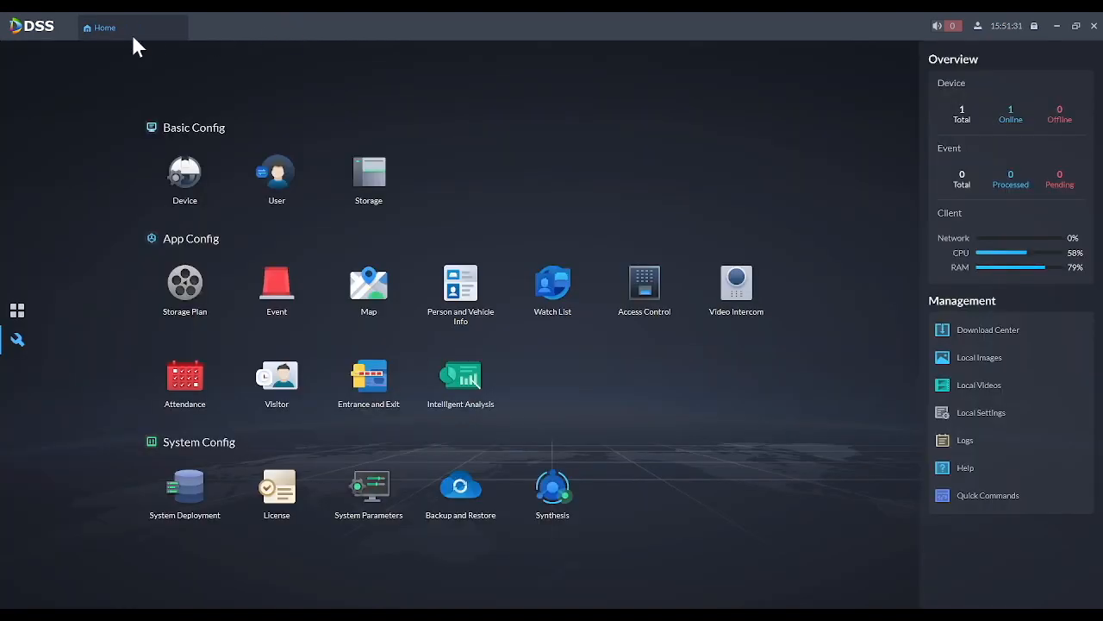
pyautogui.click(464, 297)
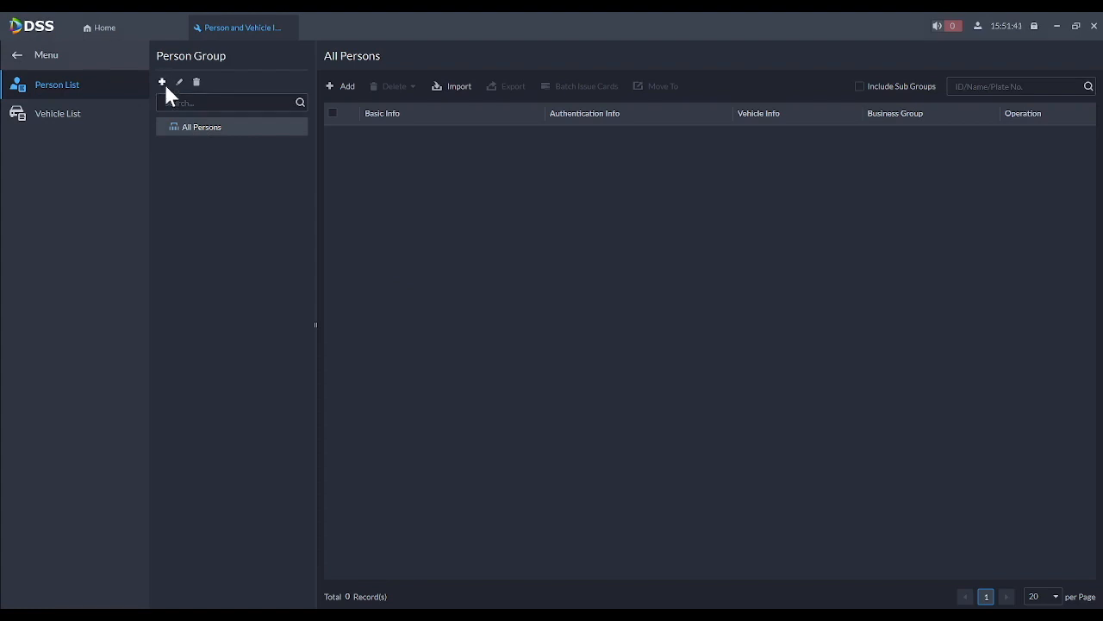
pyautogui.click(345, 87)
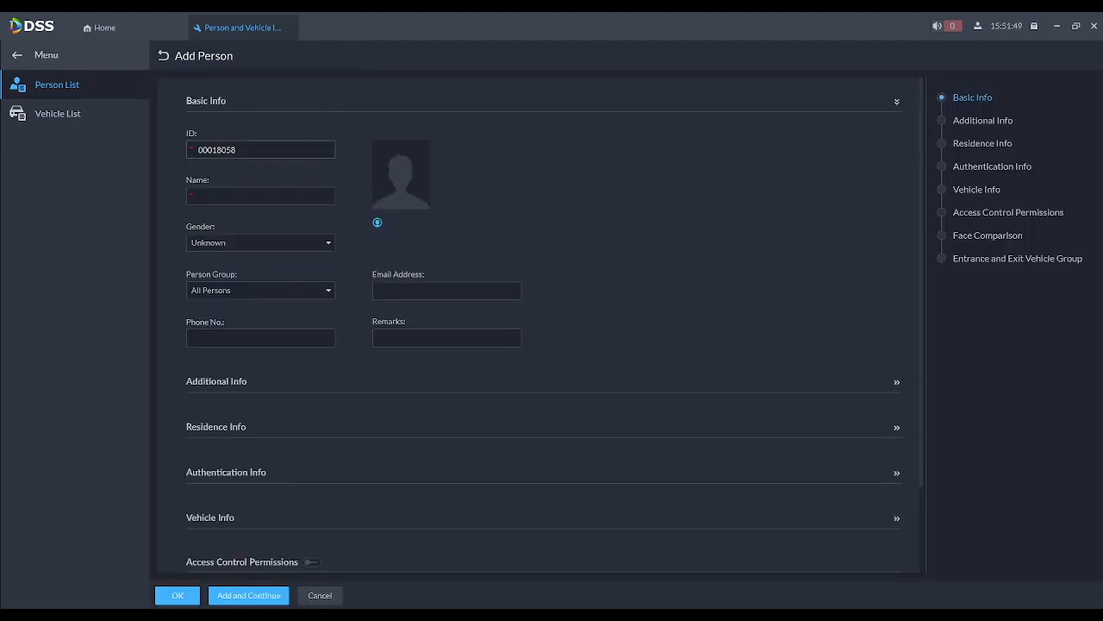
# - Enter the name Test and expand Authentication Info down to the Card field
pyautogui.click(250, 195)
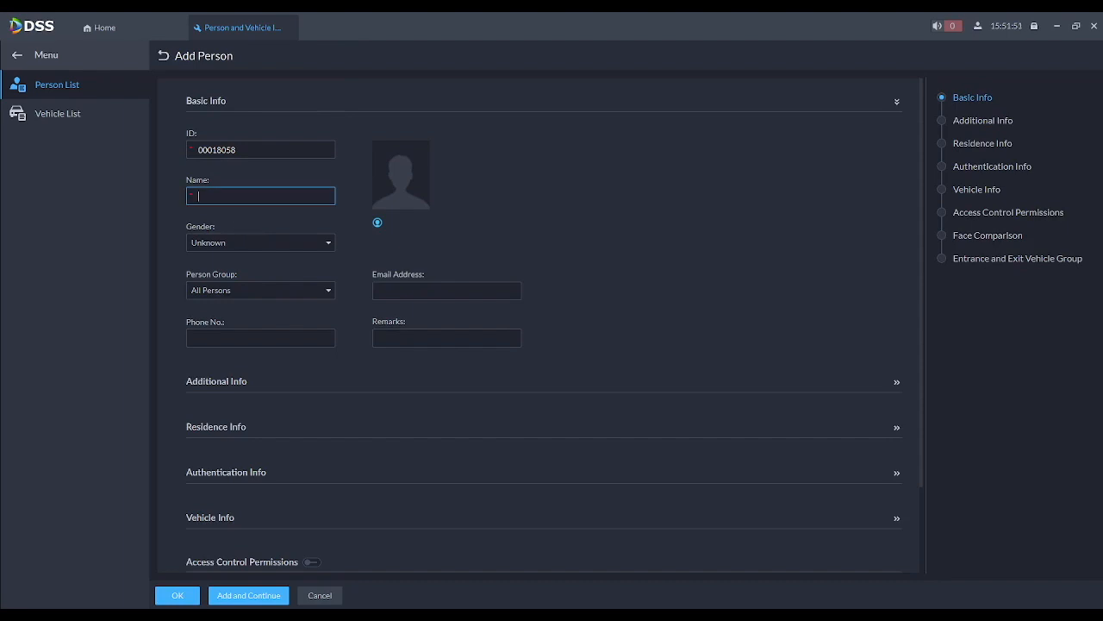
pyautogui.write('Test')
pyautogui.scroll(-1, 639, 259)
pyautogui.scroll(-1, 639, 267)
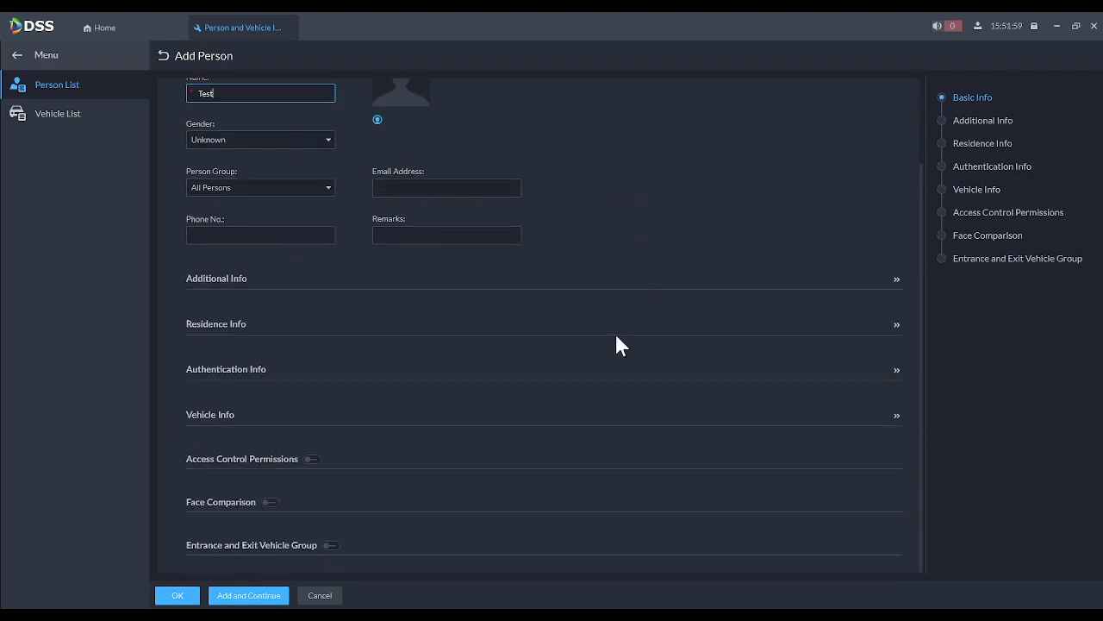
pyautogui.click(897, 370)
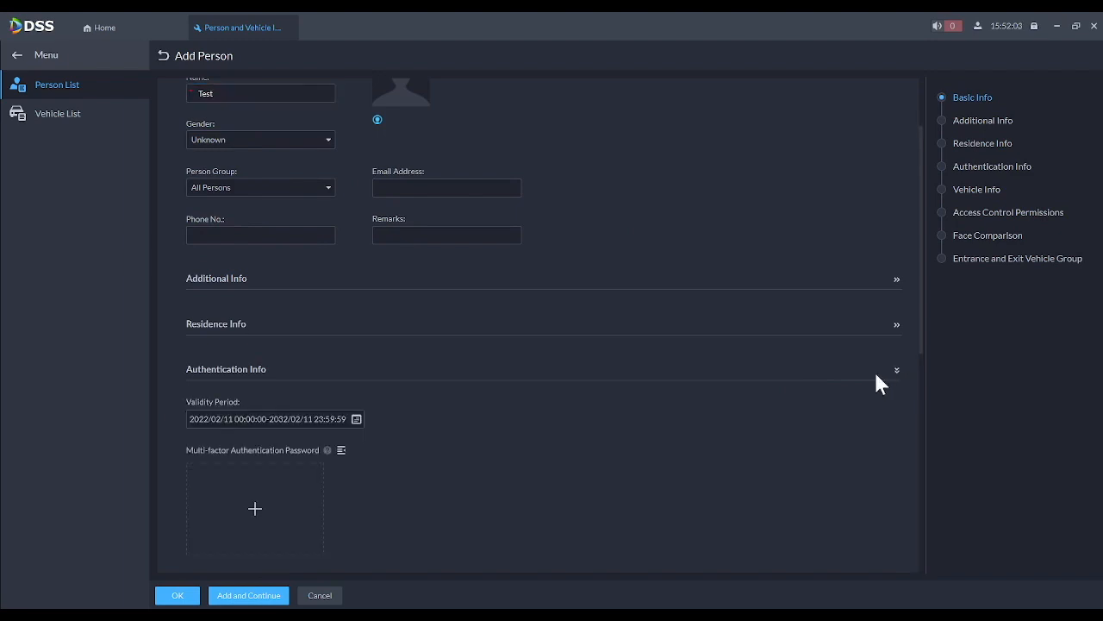
pyautogui.scroll(-4, 561, 419)
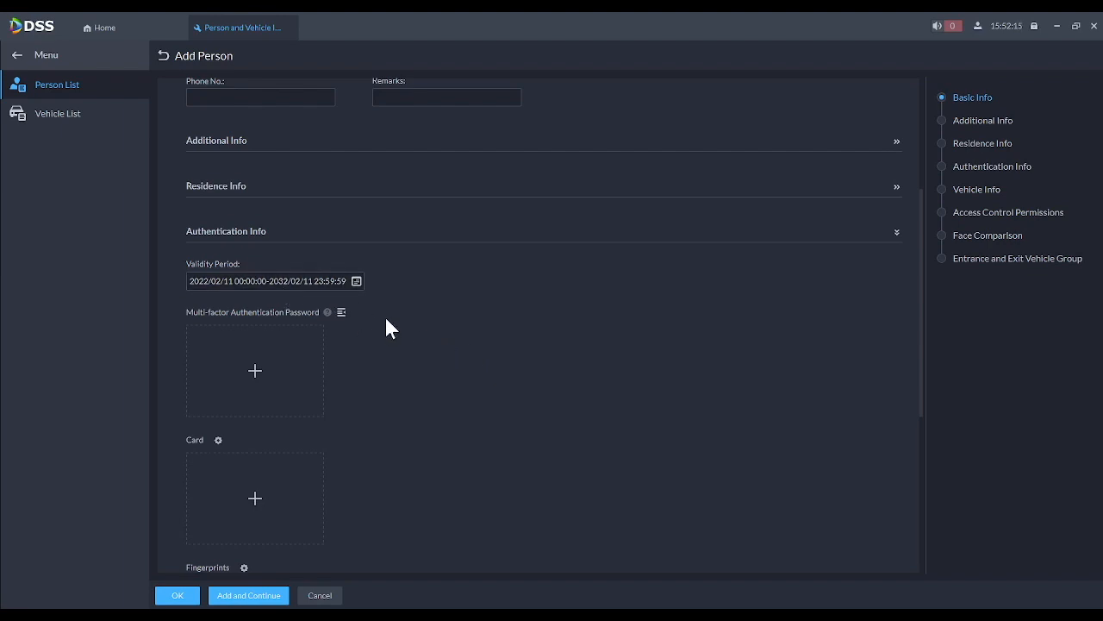
pyautogui.scroll(-3, 384, 324)
pyautogui.scroll(-1, 386, 332)
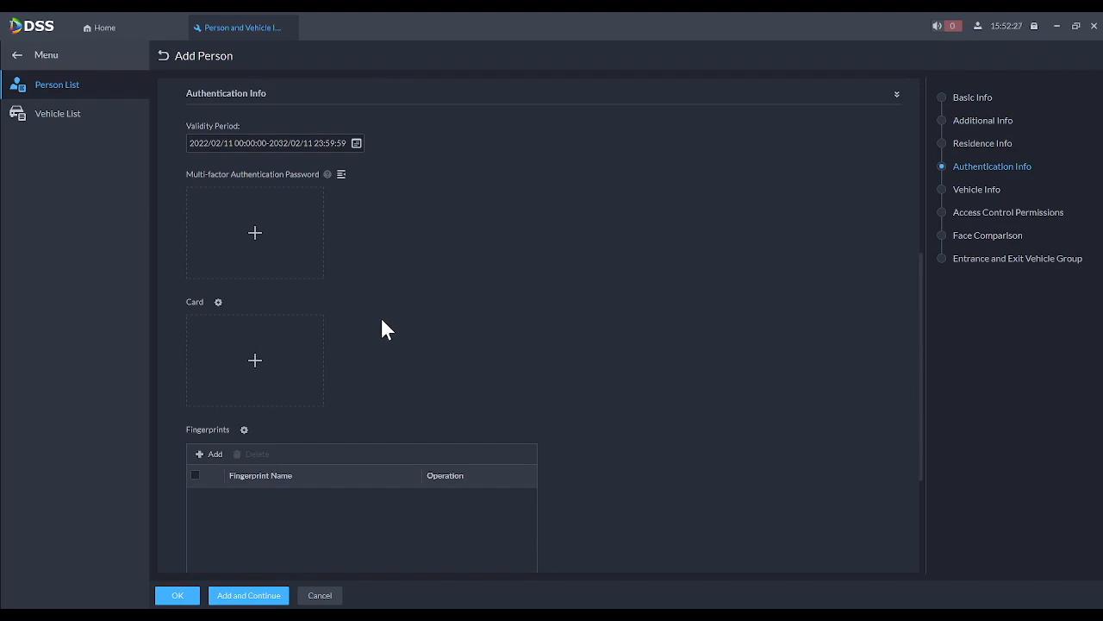
# - Set the card reader source to Device, using Reader 1 on ASC2204C-S channel1
pyautogui.click(219, 303)
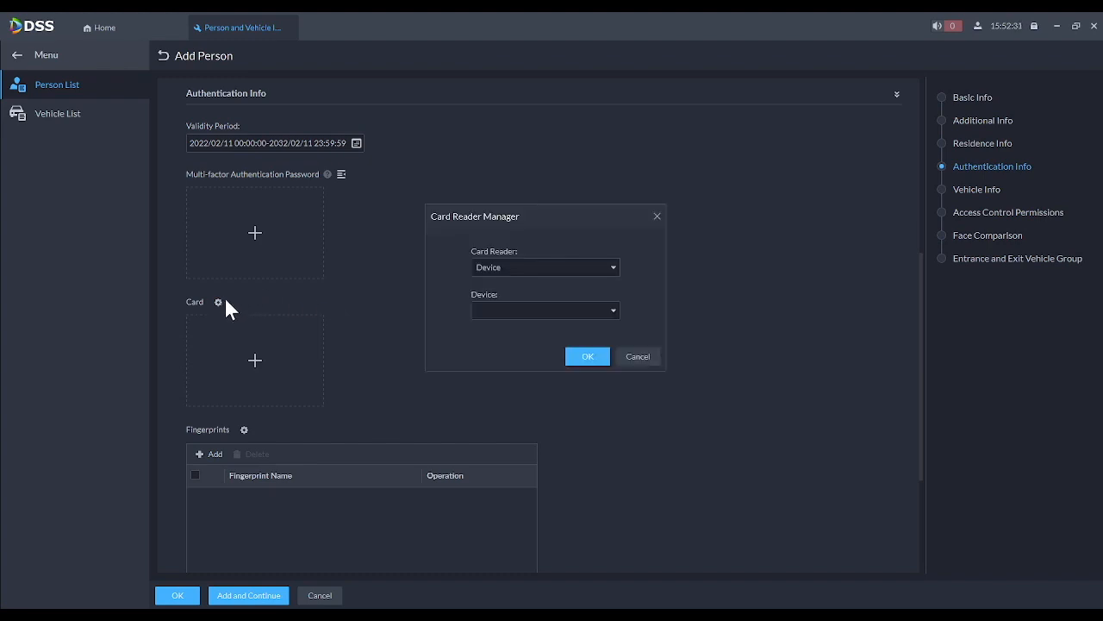
pyautogui.click(510, 264)
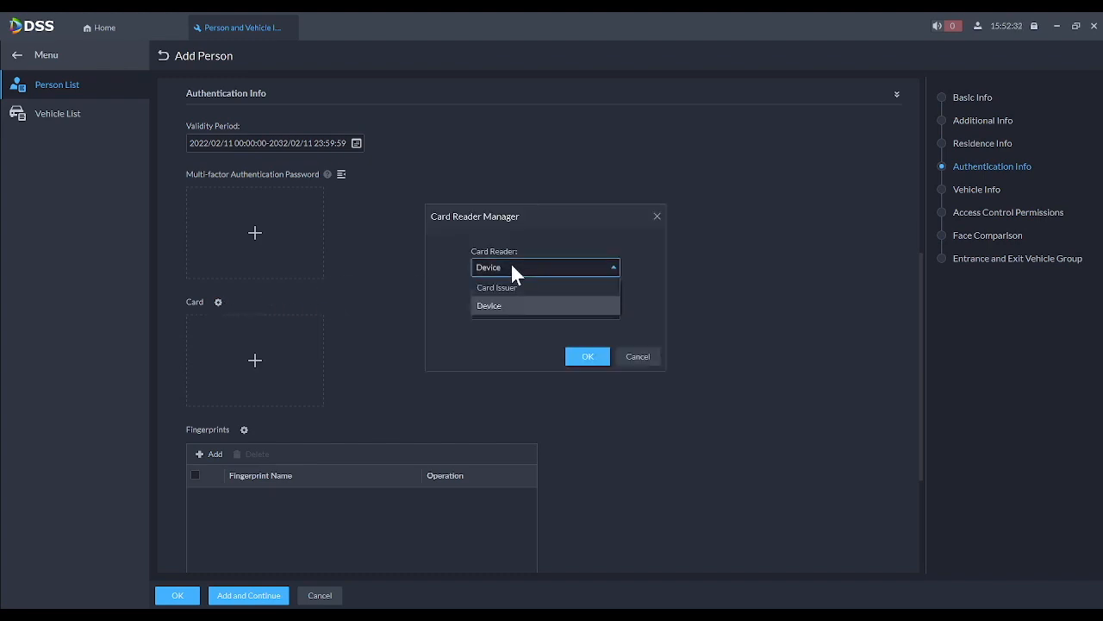
pyautogui.click(493, 305)
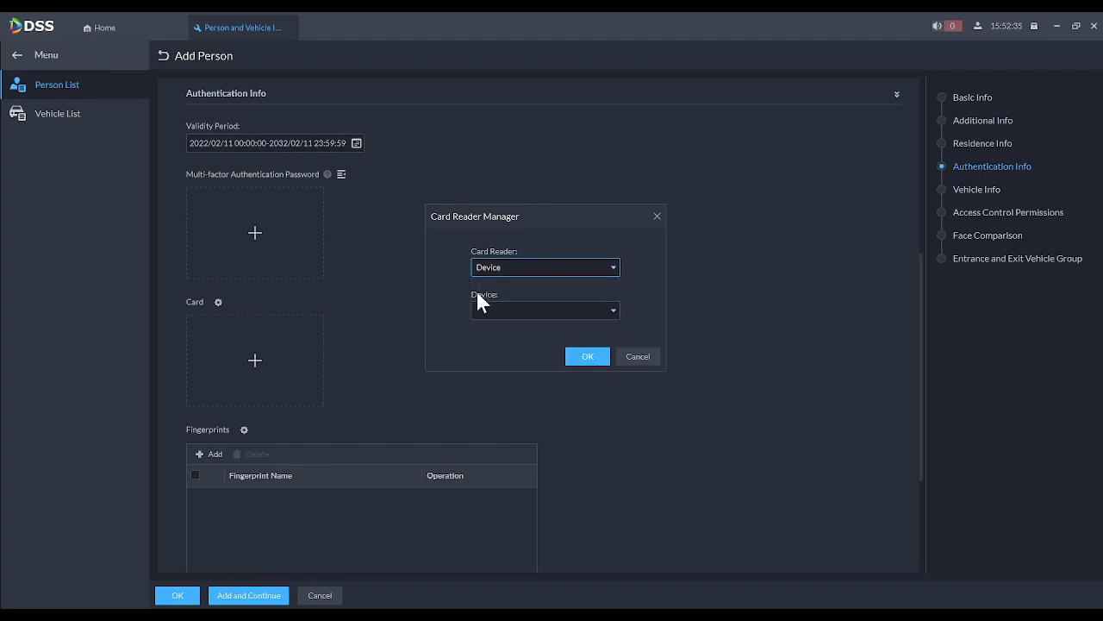
pyautogui.click(502, 316)
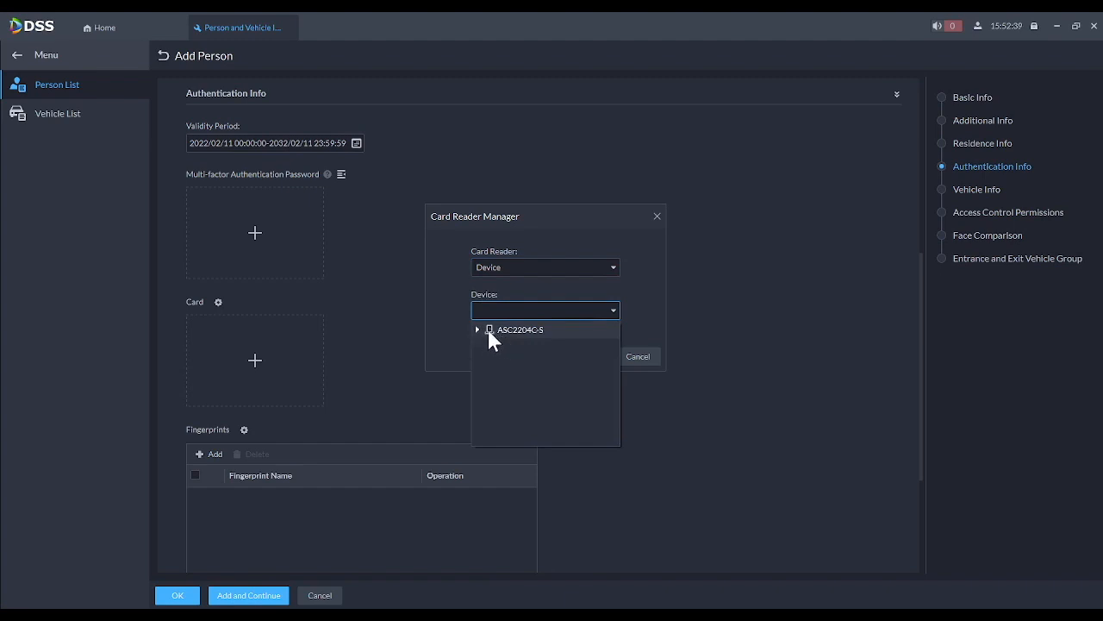
pyautogui.click(478, 330)
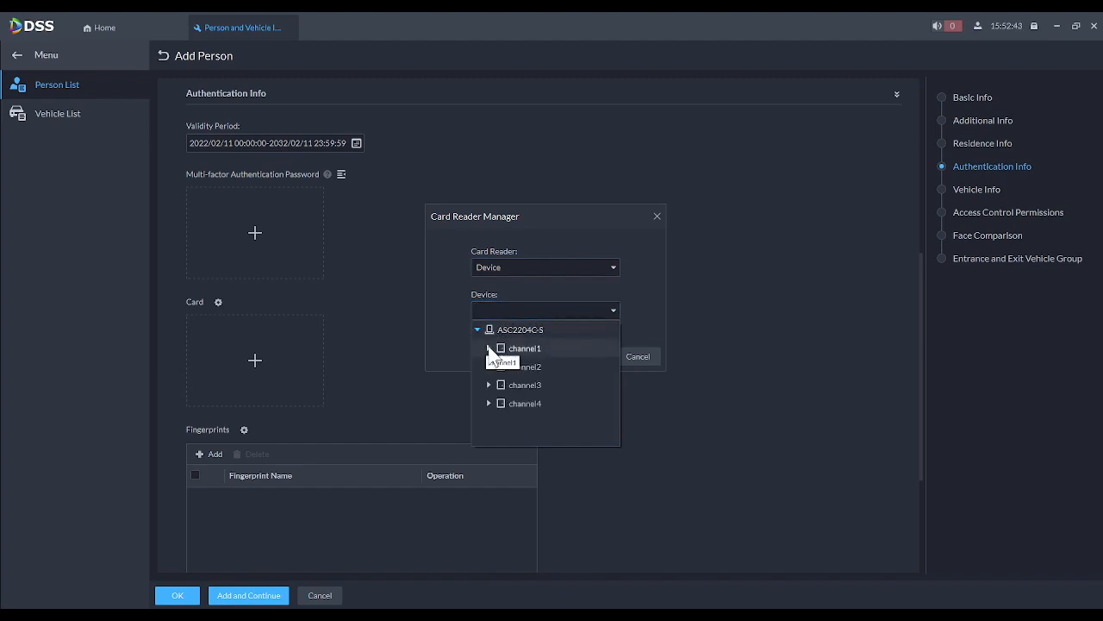
pyautogui.click(489, 348)
pyautogui.click(523, 367)
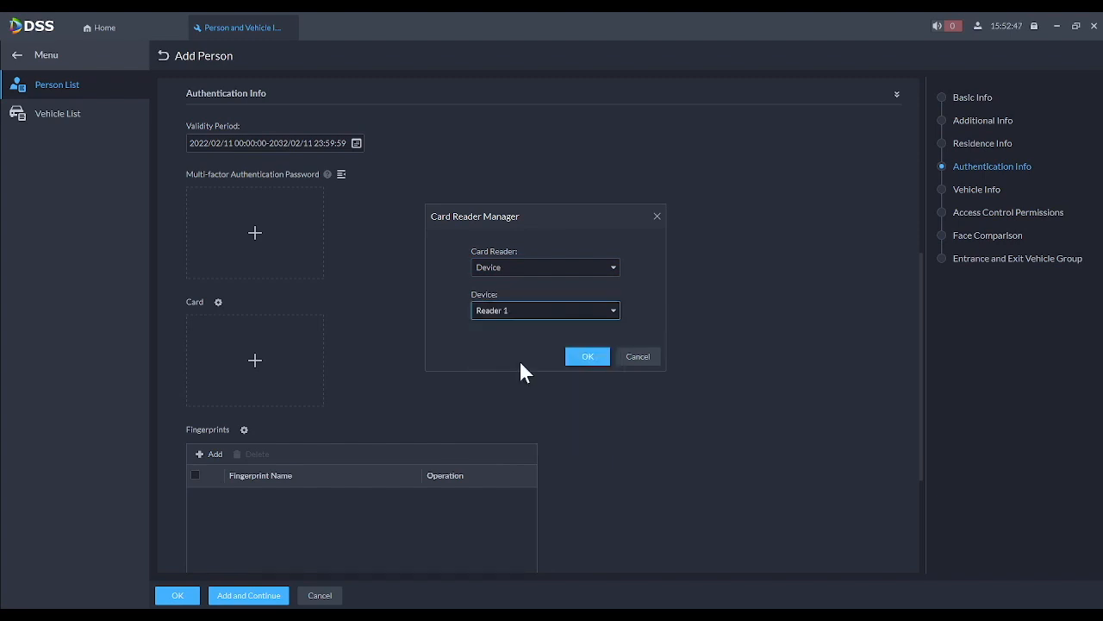
pyautogui.click(581, 355)
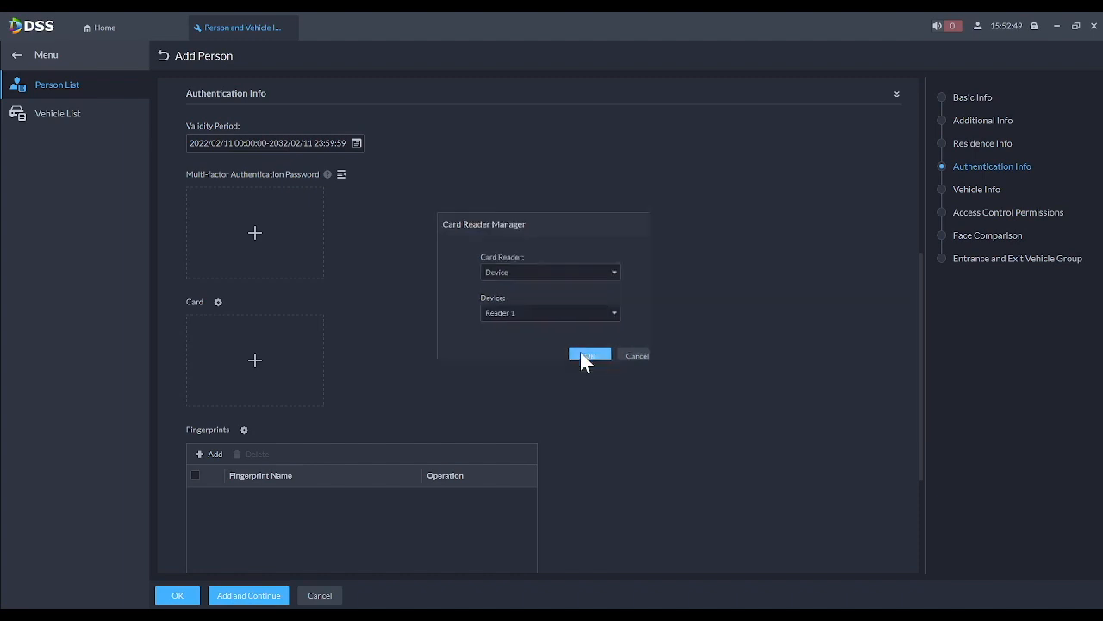
# - Add a swiped access card to Test and save the person
pyautogui.click(254, 360)
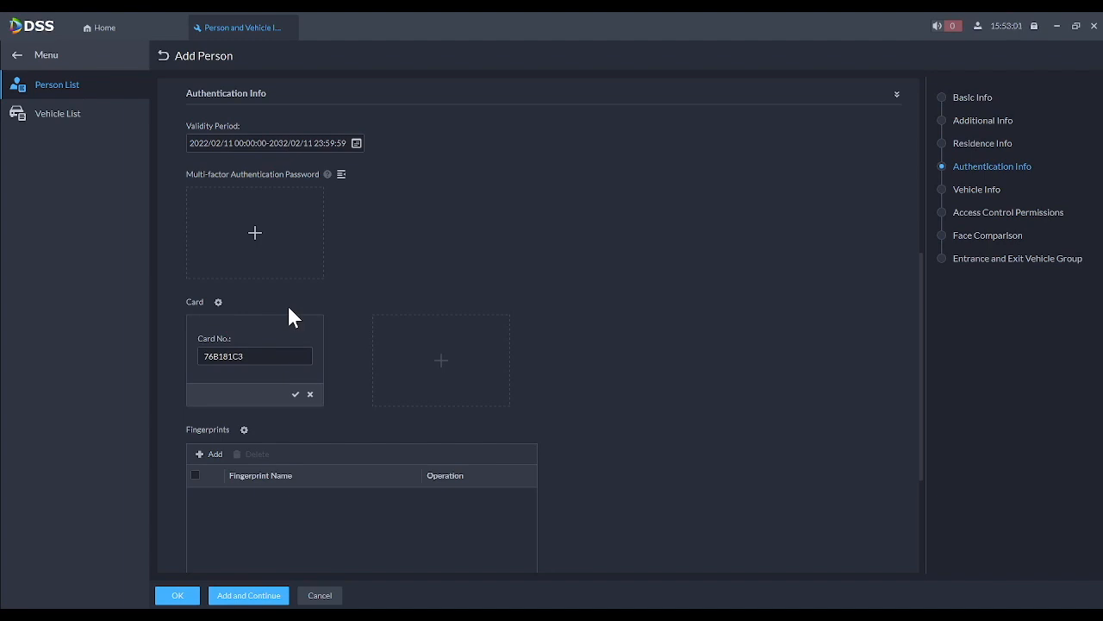
pyautogui.click(296, 395)
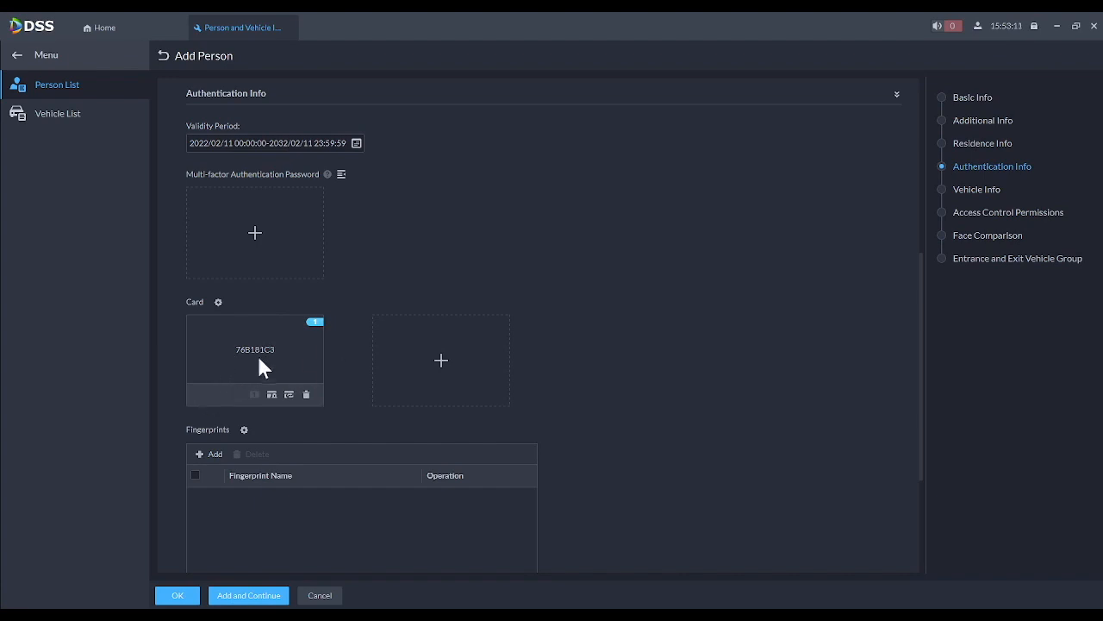
pyautogui.click(192, 598)
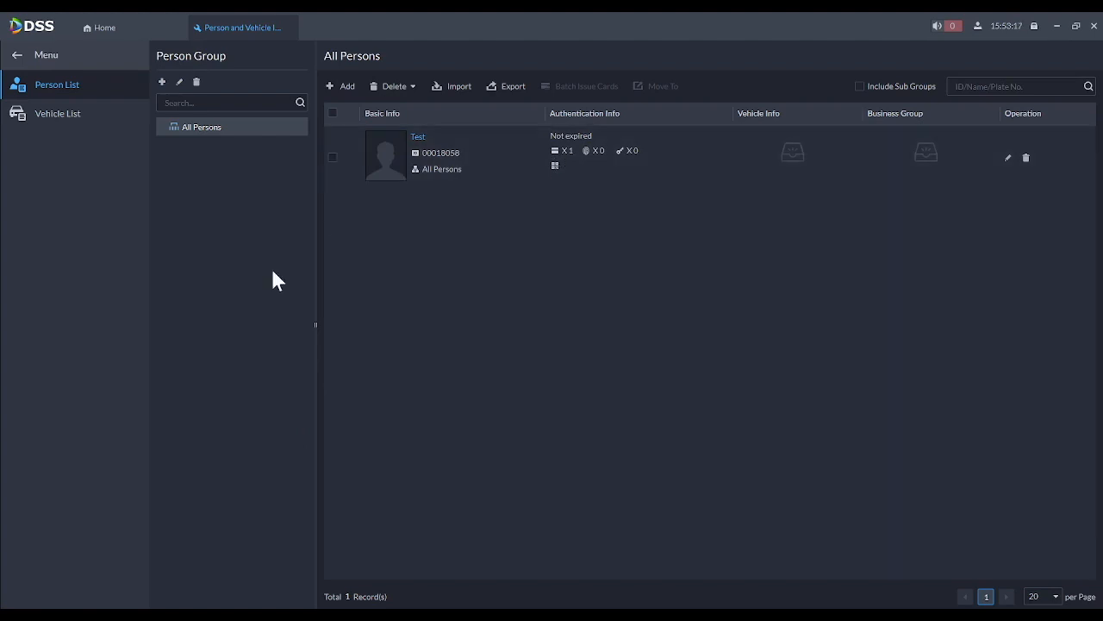
# - Close the Person and Vehicle Info tab and open Access Control's Door Groups page
pyautogui.click(288, 27)
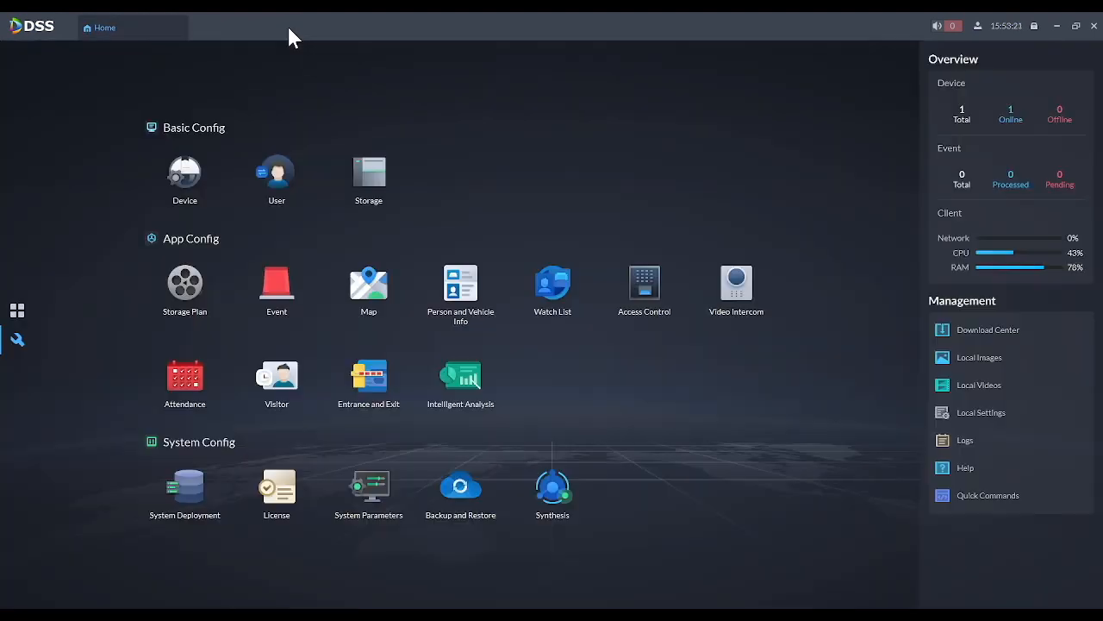
pyautogui.click(655, 307)
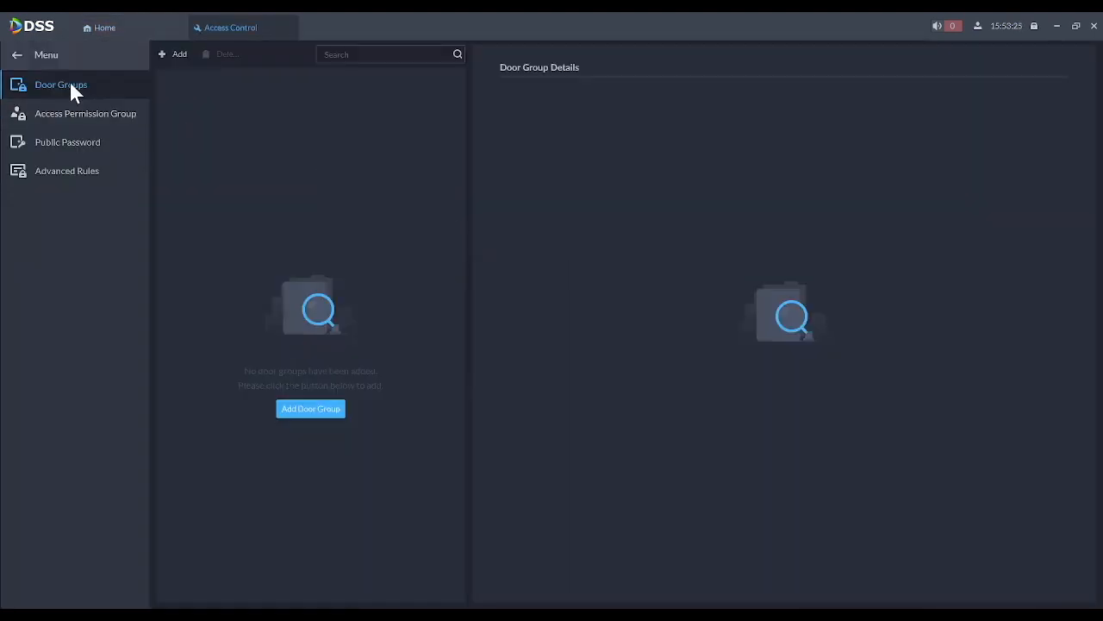
# - Add a door group named 'All Doors' with all four ASC2204C-S channels checked
pyautogui.click(176, 57)
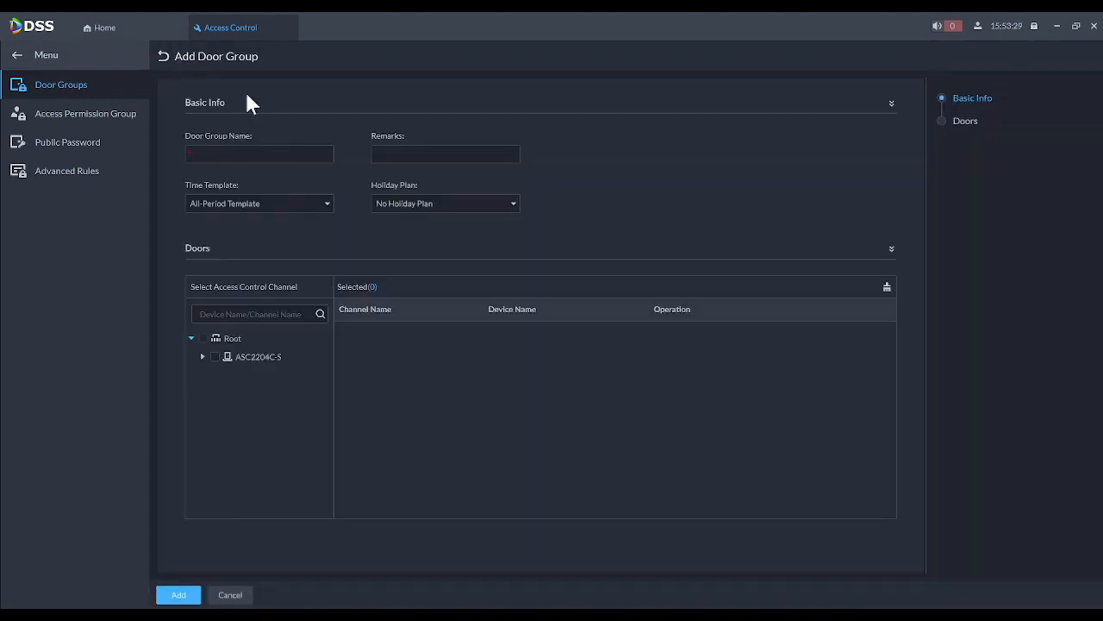
pyautogui.click(263, 153)
pyautogui.write('All Doors')
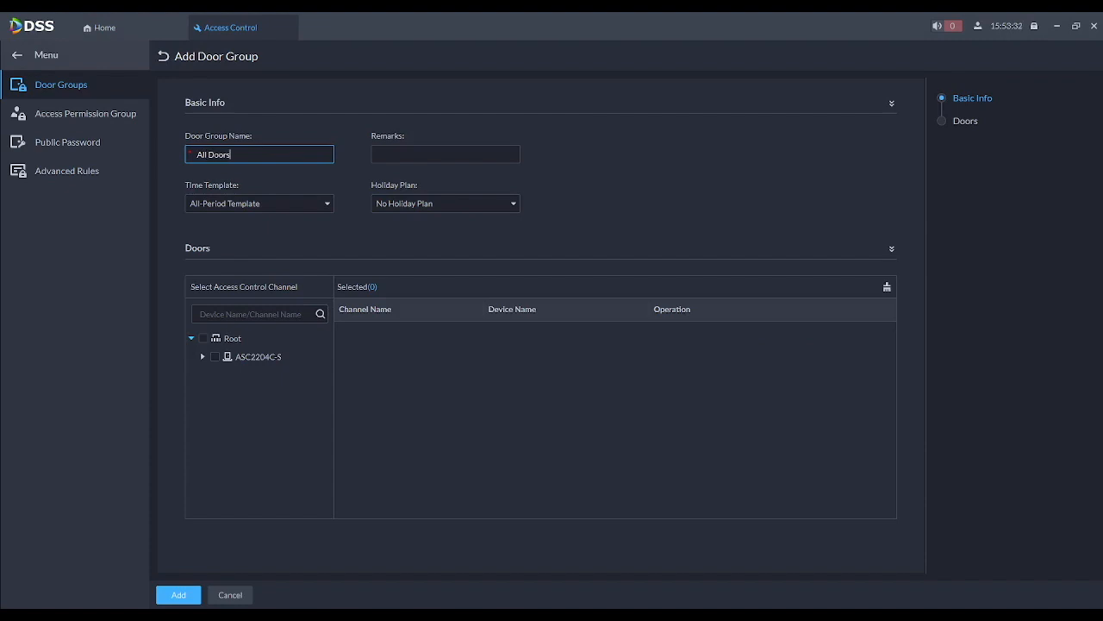
pyautogui.click(215, 357)
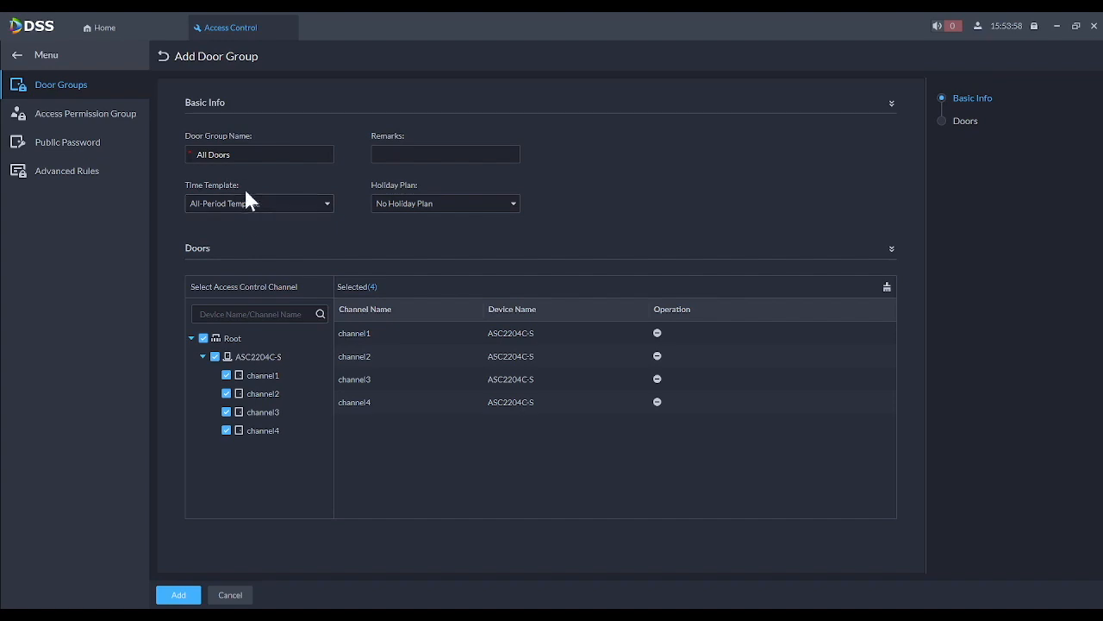
pyautogui.click(164, 596)
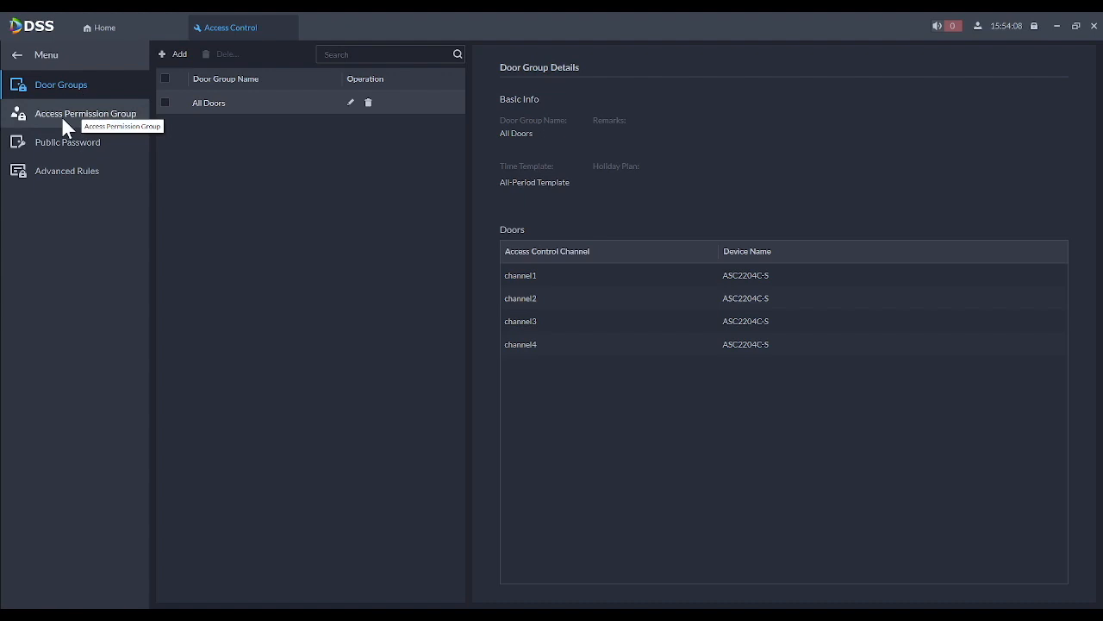
# - Add access permission group 'Staff' with the All Doors door group included
pyautogui.click(62, 119)
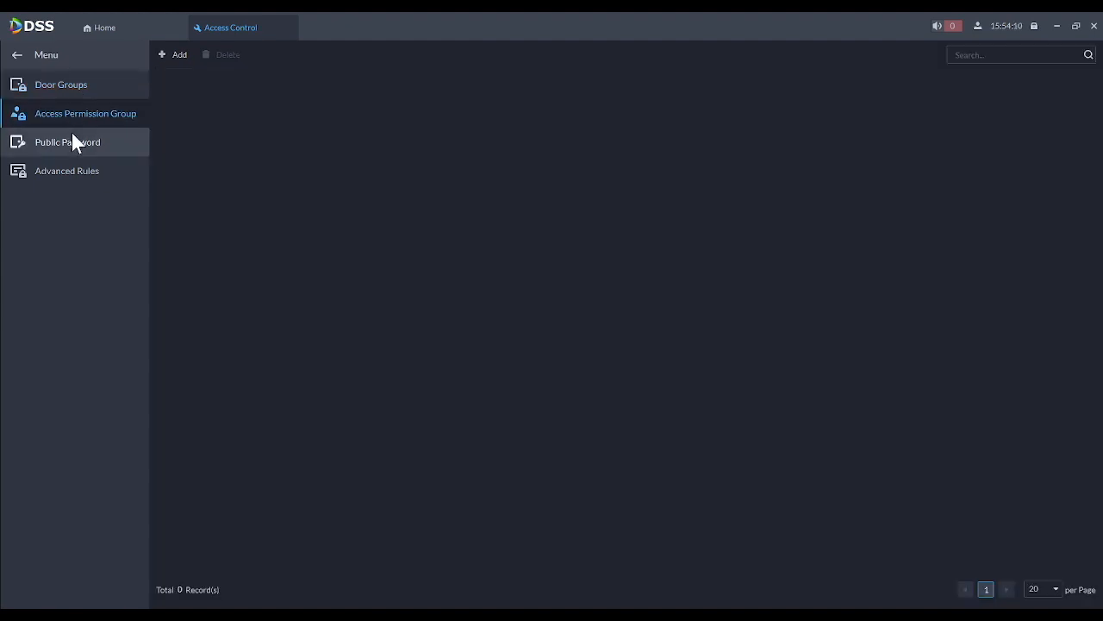
pyautogui.click(175, 54)
pyautogui.click(255, 152)
pyautogui.write('Staff')
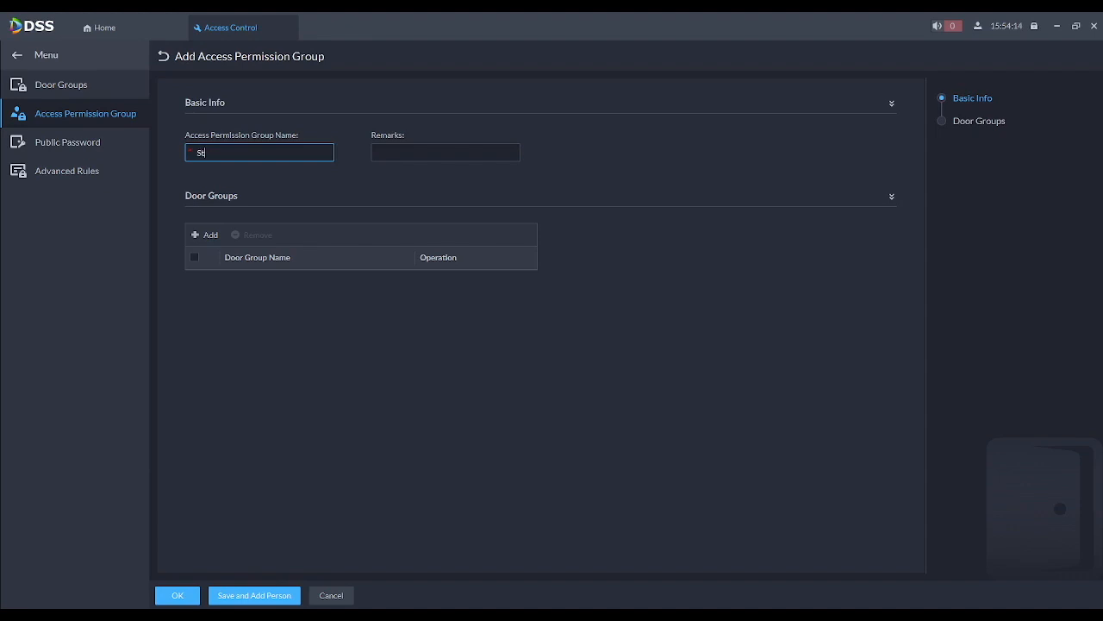
pyautogui.click(209, 234)
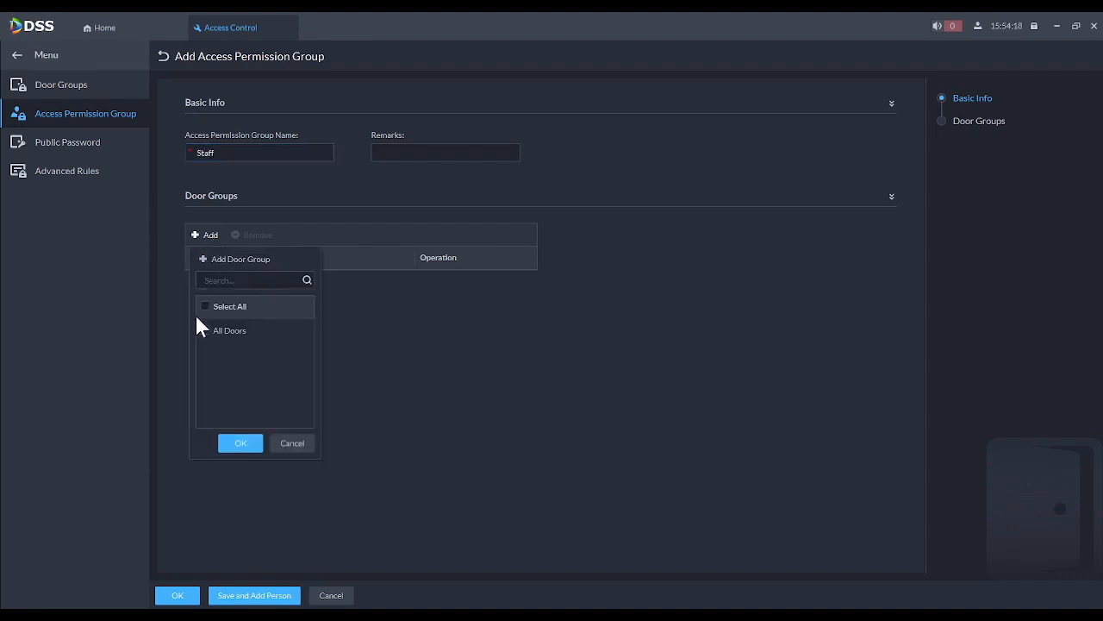
pyautogui.click(205, 331)
pyautogui.click(255, 443)
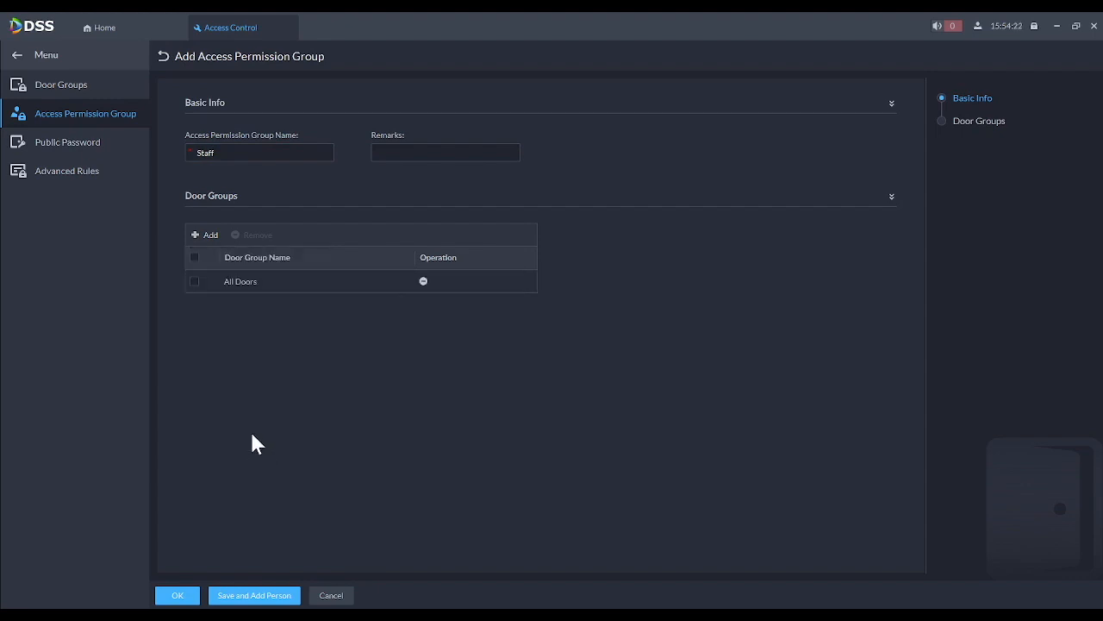
pyautogui.click(182, 595)
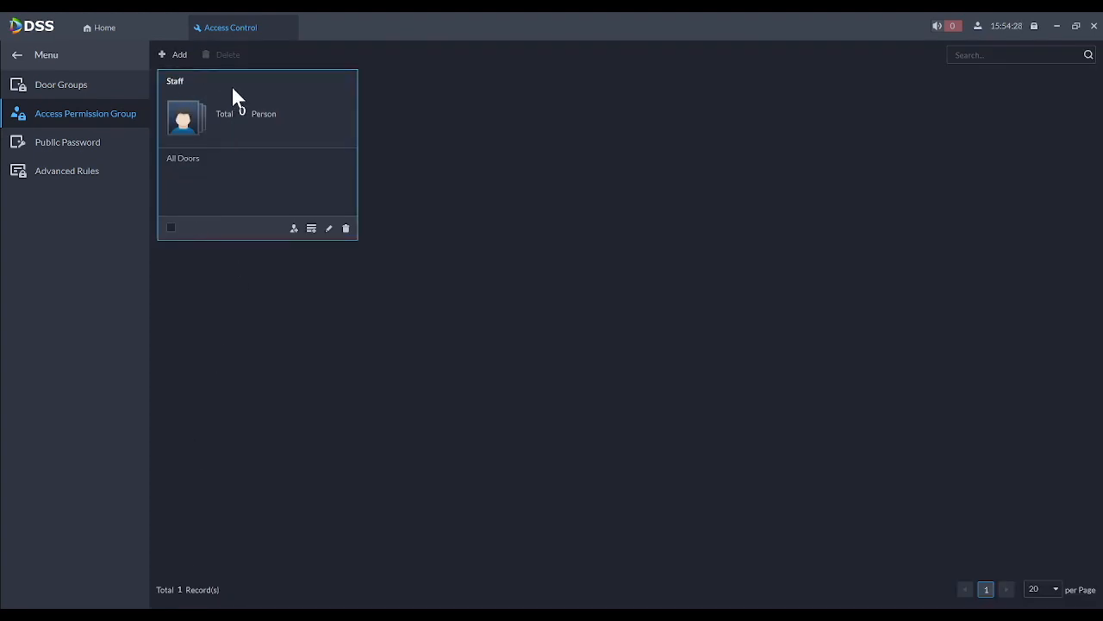
# - Add the only listed person to Staff via Add by Person, then close the Access Control tab
pyautogui.click(311, 229)
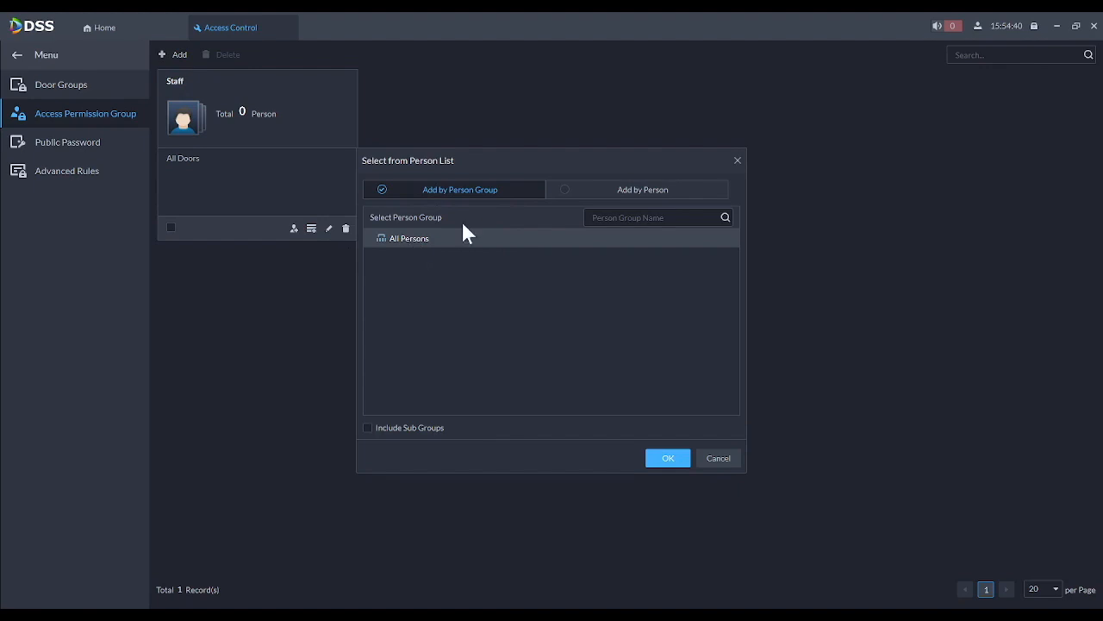
pyautogui.click(568, 198)
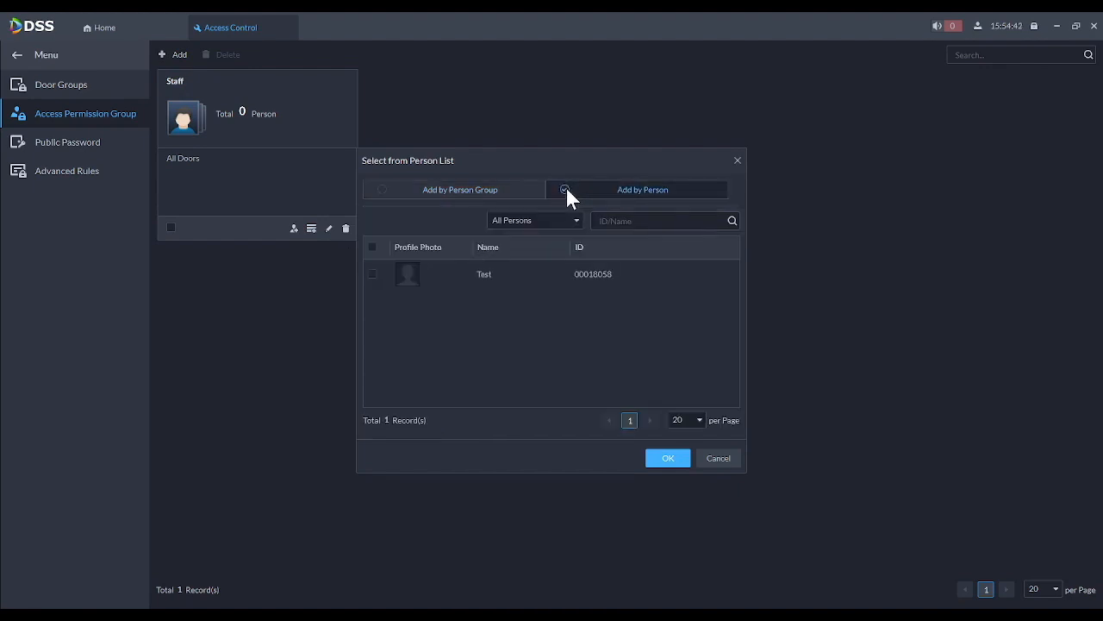
pyautogui.click(372, 274)
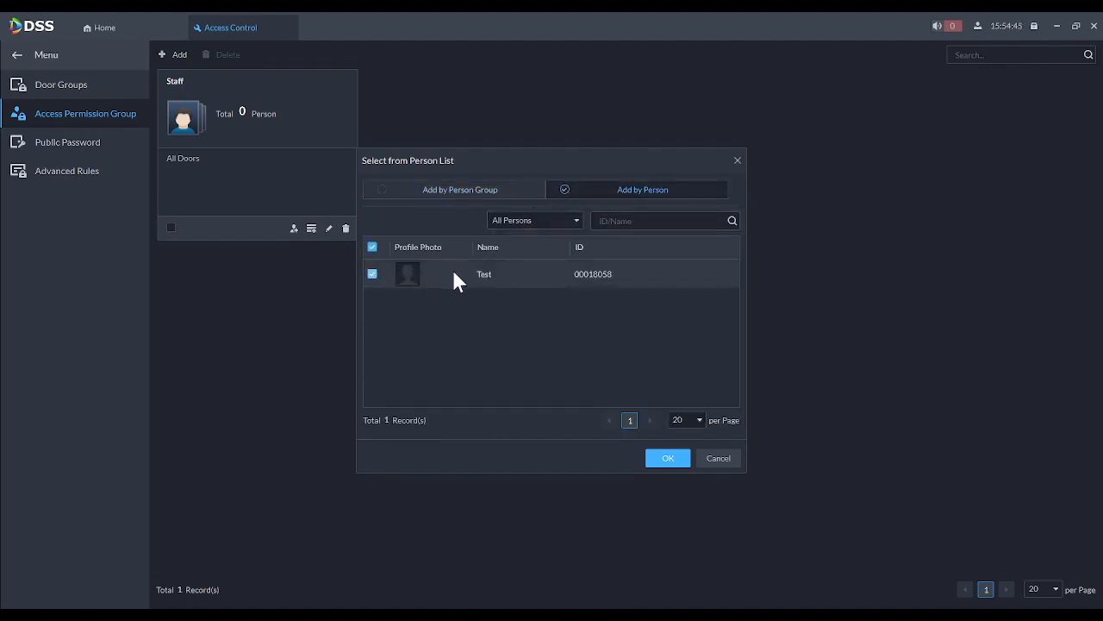
pyautogui.click(664, 460)
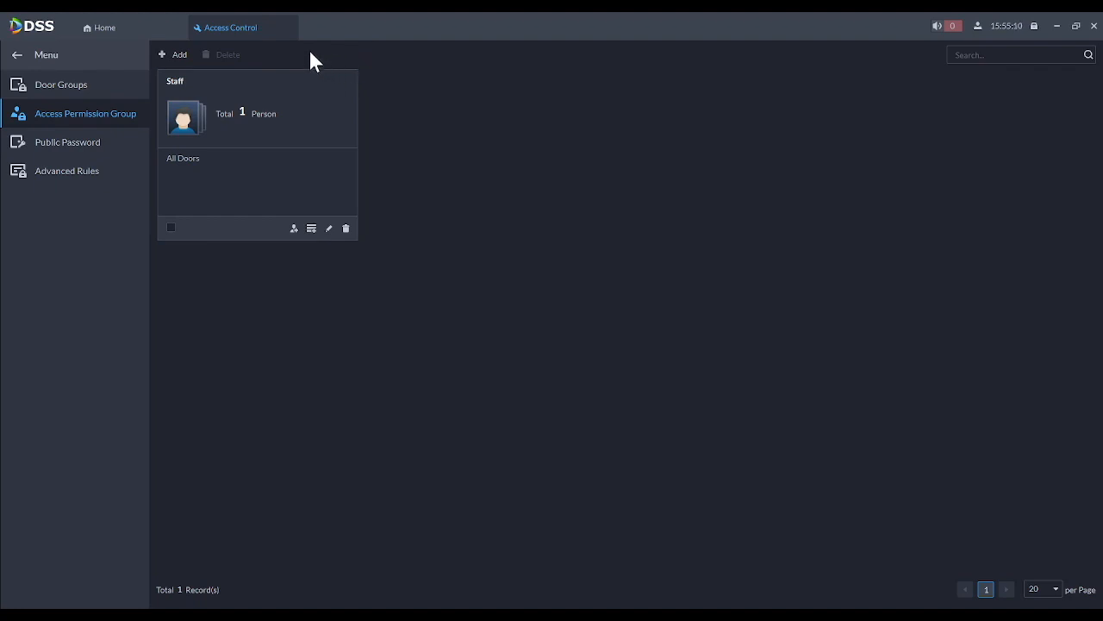
pyautogui.click(288, 28)
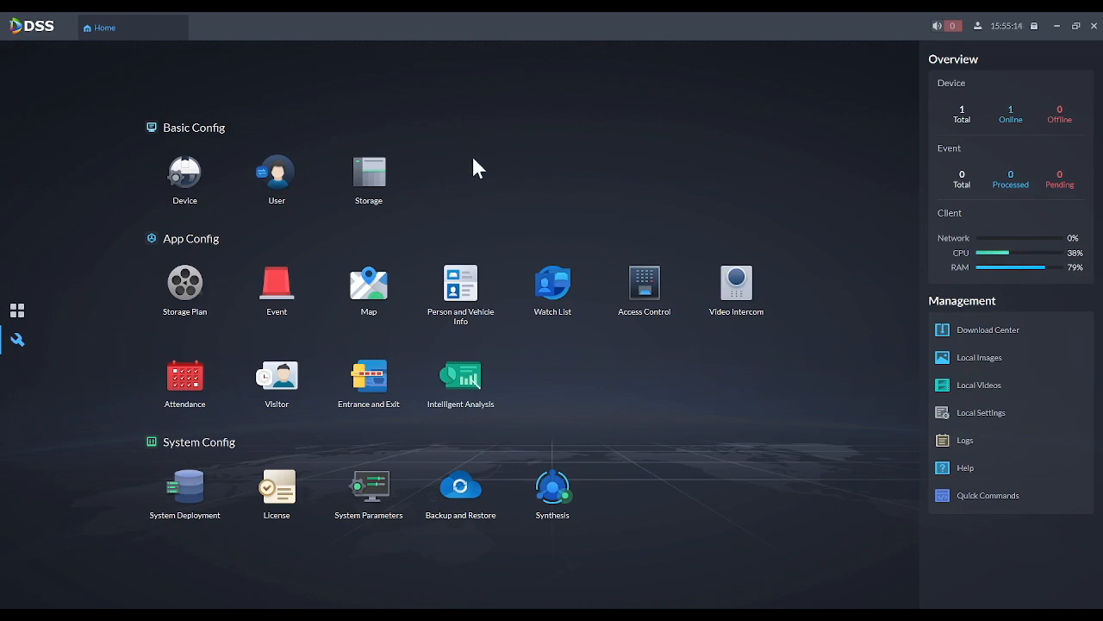
# - Open the Access Management console and select the ASC2204C-S controller to watch its swipe events
pyautogui.click(18, 314)
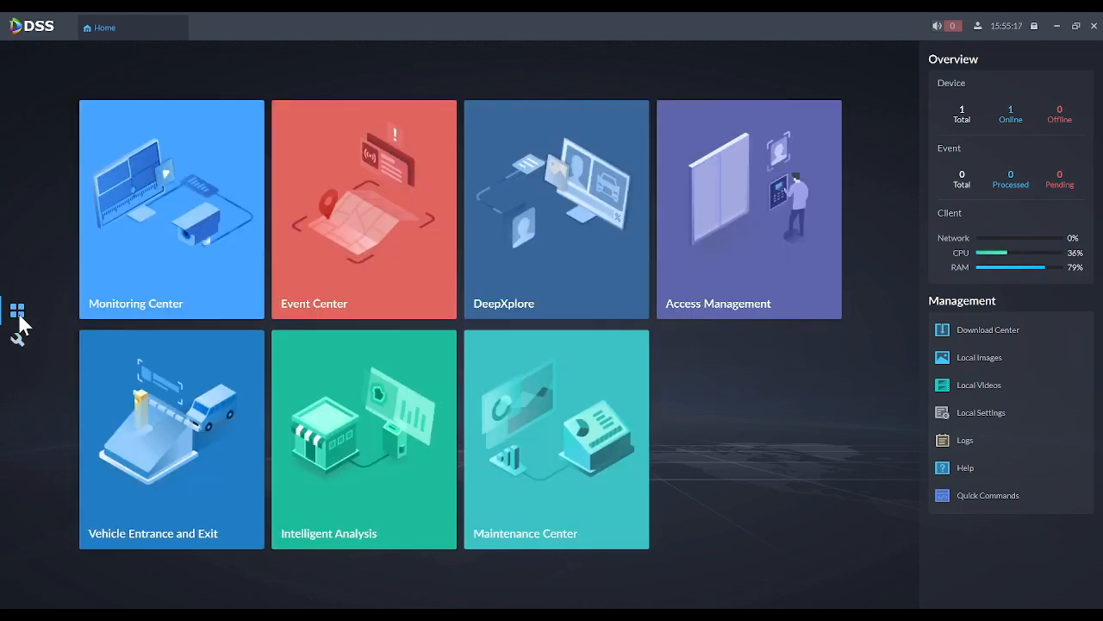
pyautogui.click(705, 281)
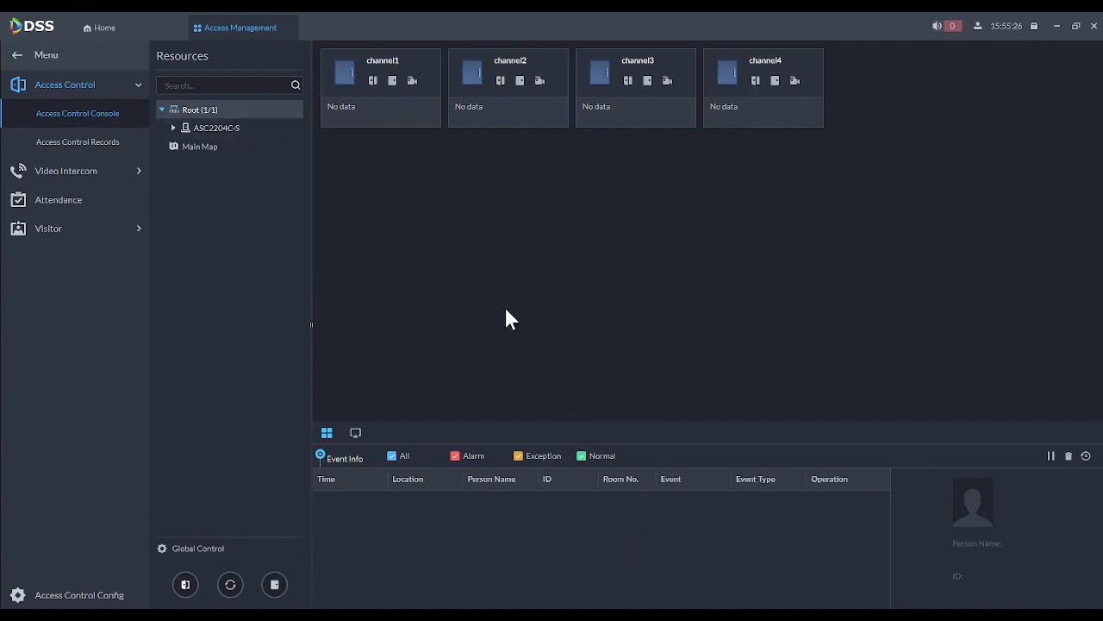
pyautogui.click(194, 130)
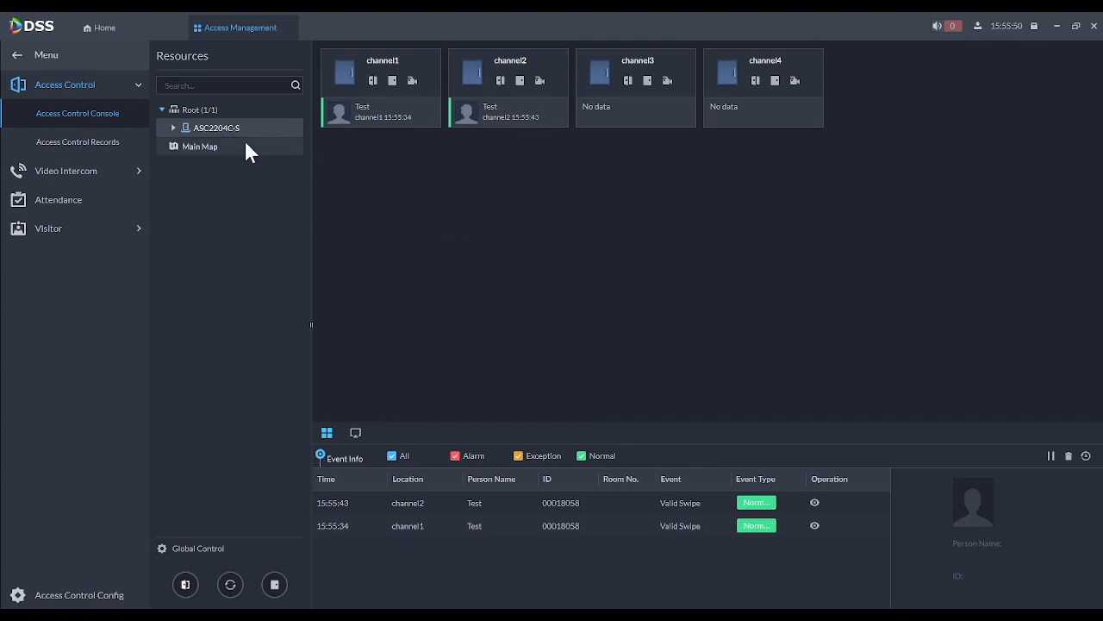
# - In Access Control configuration, set the All Doors door group's time template to Weekend Template and save
pyautogui.click(113, 36)
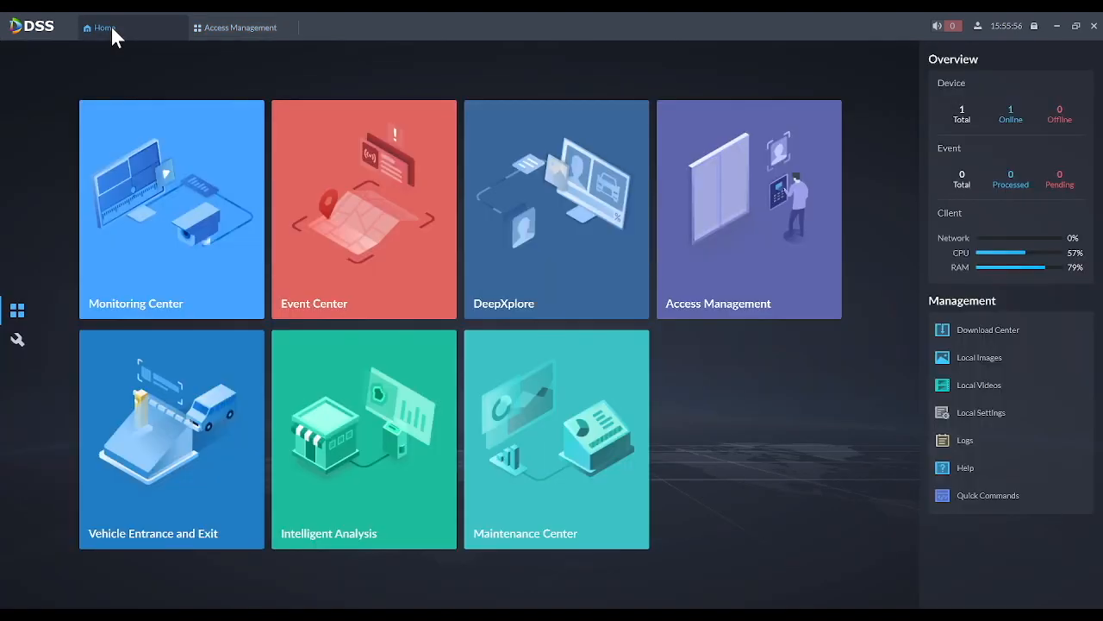
pyautogui.click(19, 341)
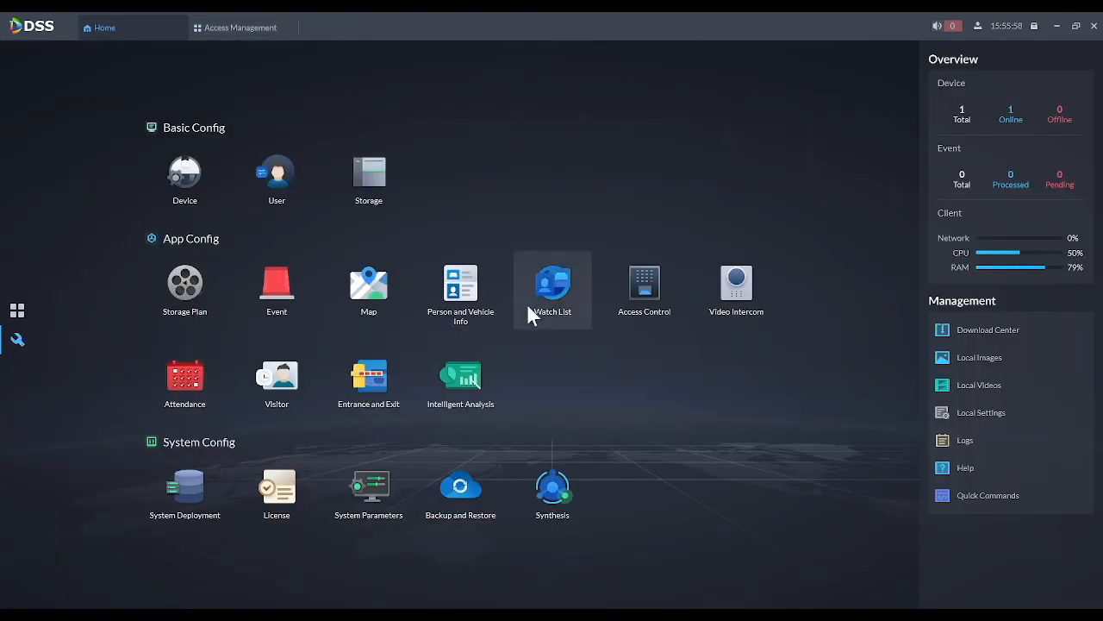
pyautogui.click(642, 293)
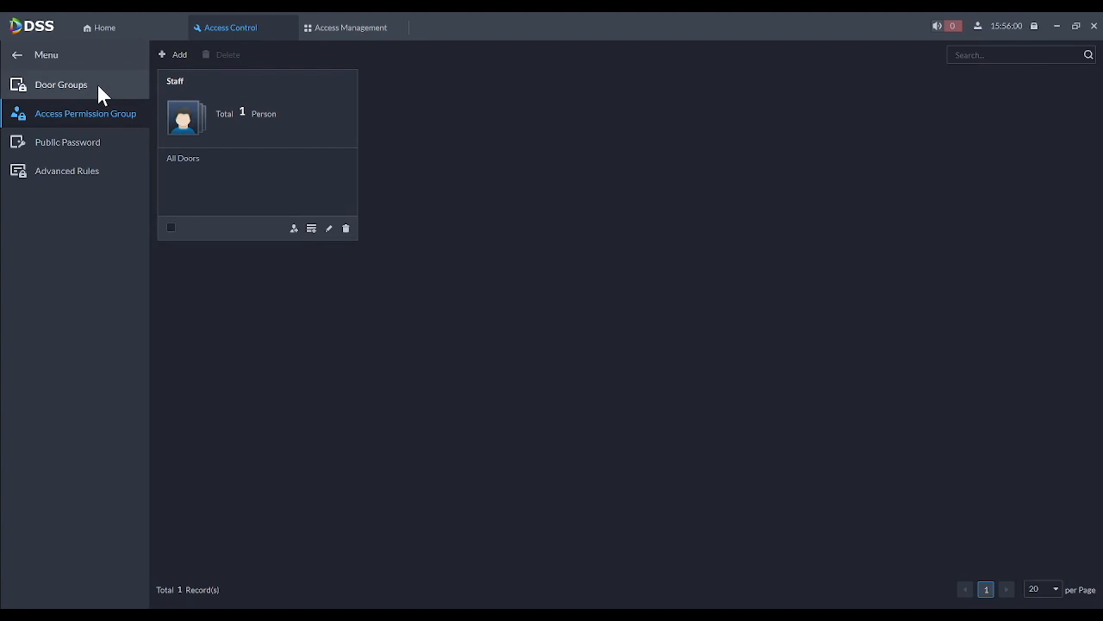
pyautogui.click(97, 84)
pyautogui.click(350, 102)
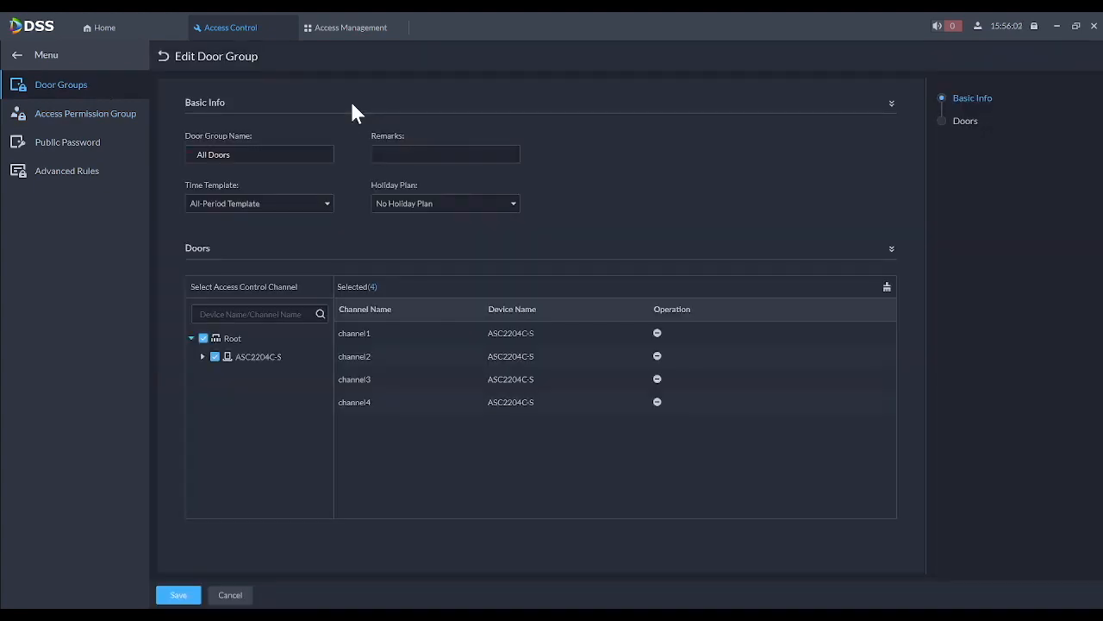
pyautogui.click(219, 204)
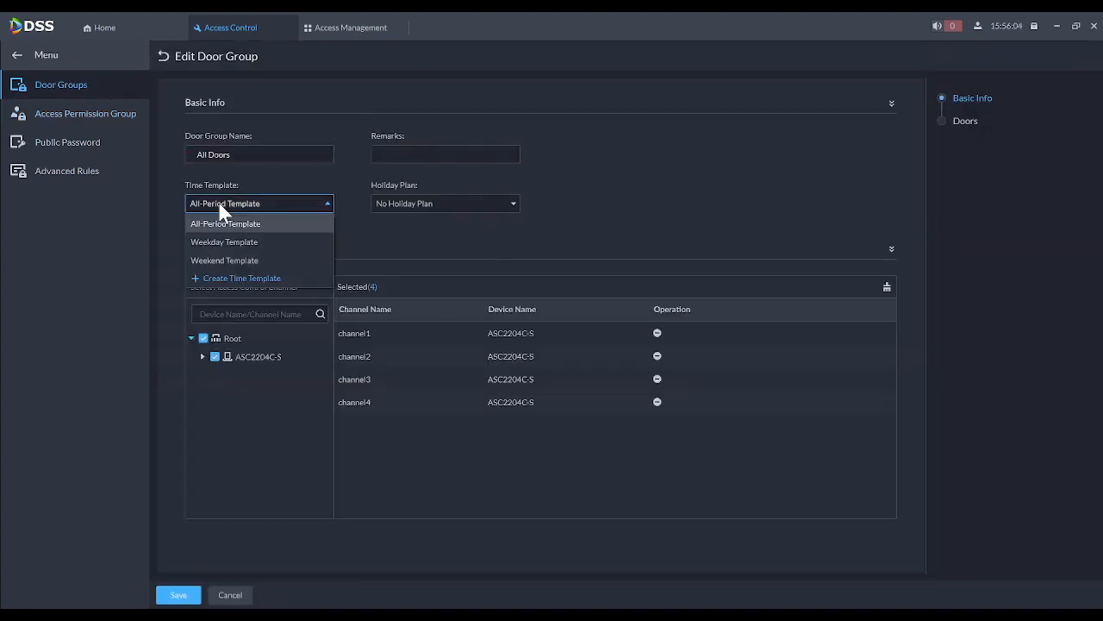
pyautogui.click(237, 260)
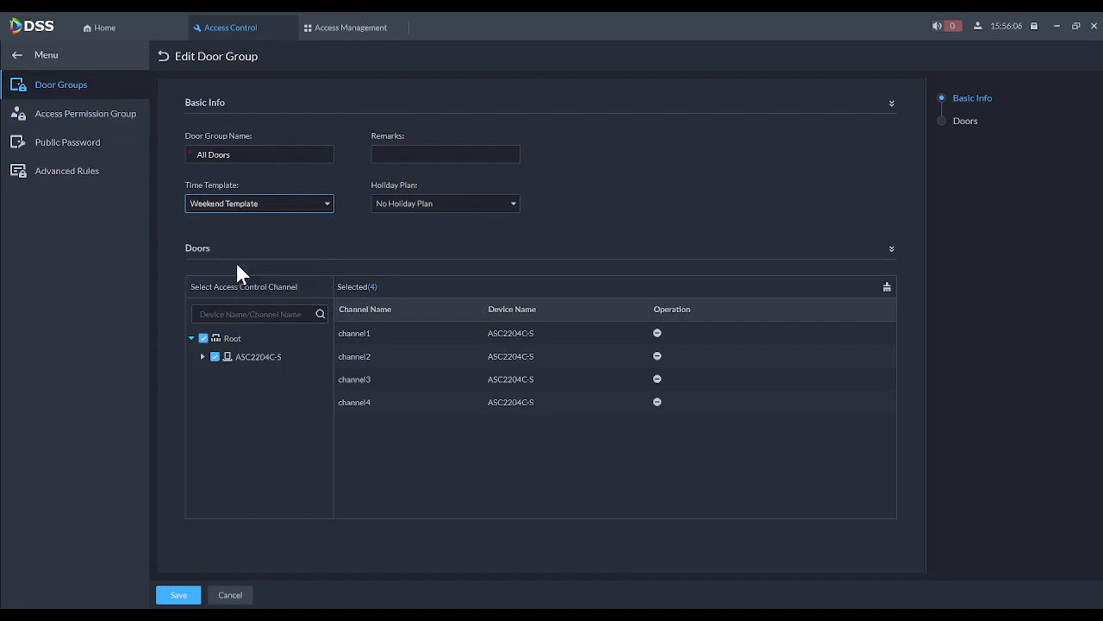
pyautogui.click(182, 594)
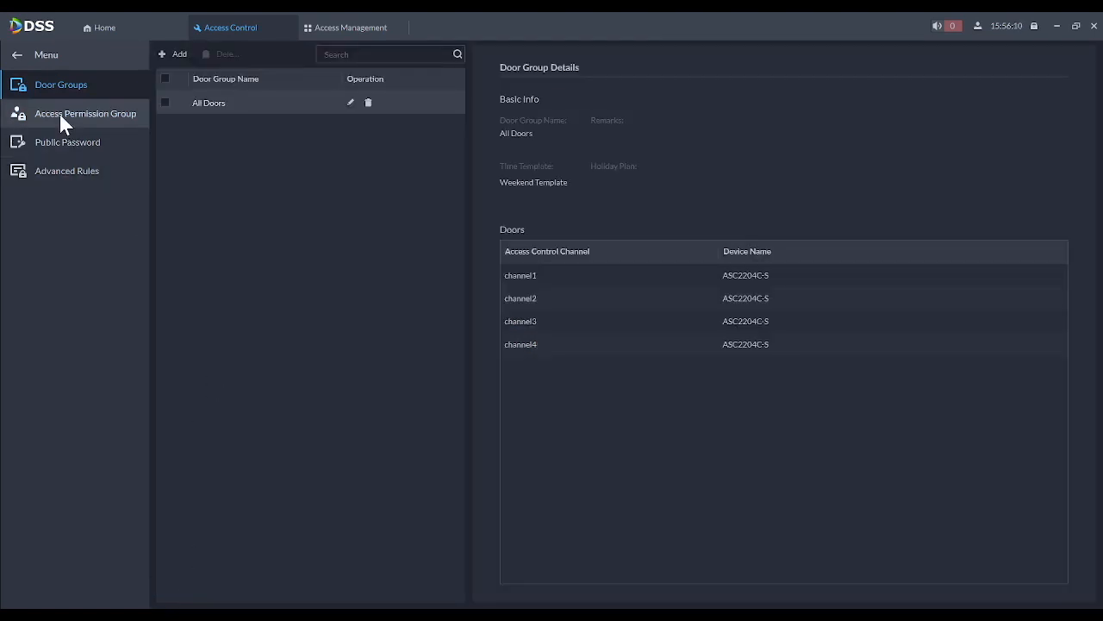
pyautogui.click(60, 114)
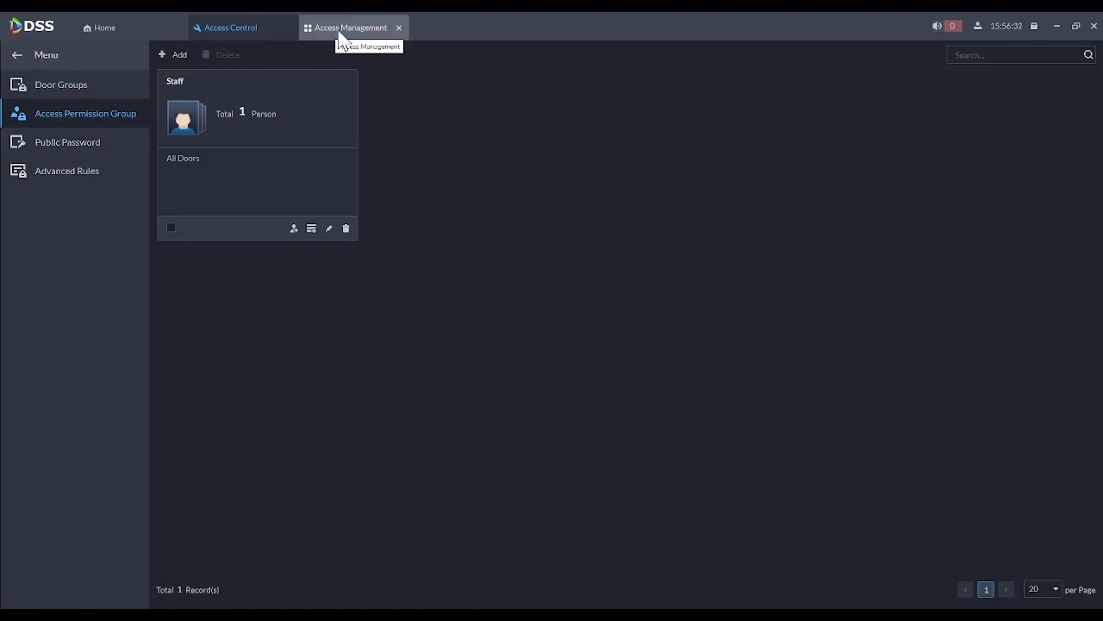
# - Switch back to the Access Control Console to see the channel1 Period Error exception for Test
pyautogui.click(340, 35)
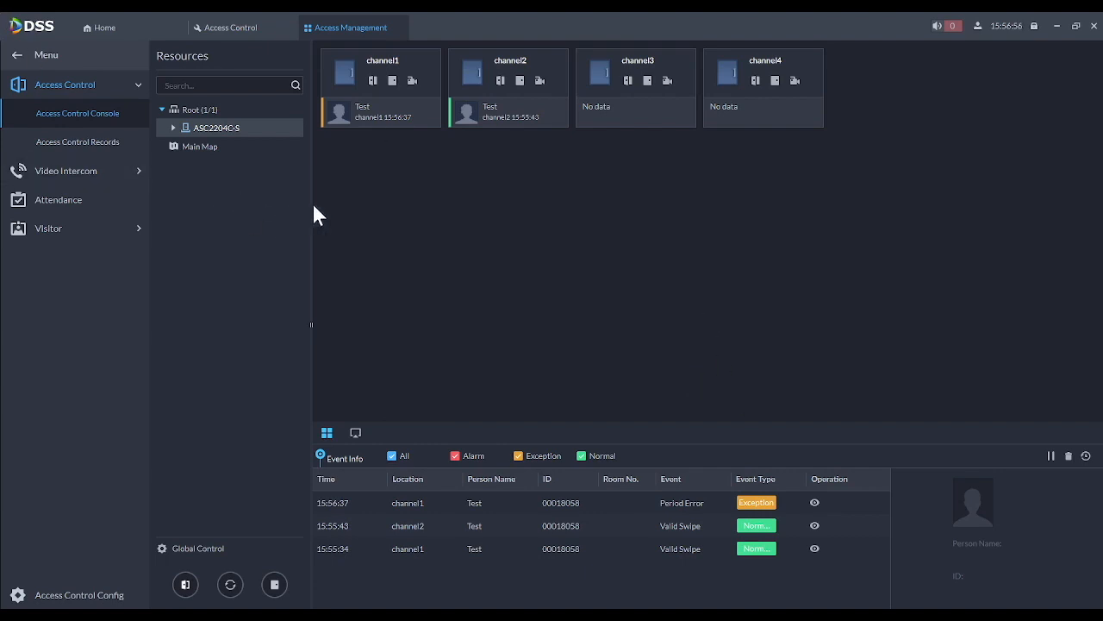
# - Search access control records for all ASC2204C-S channels over today's 2022-02-11 date range
pyautogui.click(75, 141)
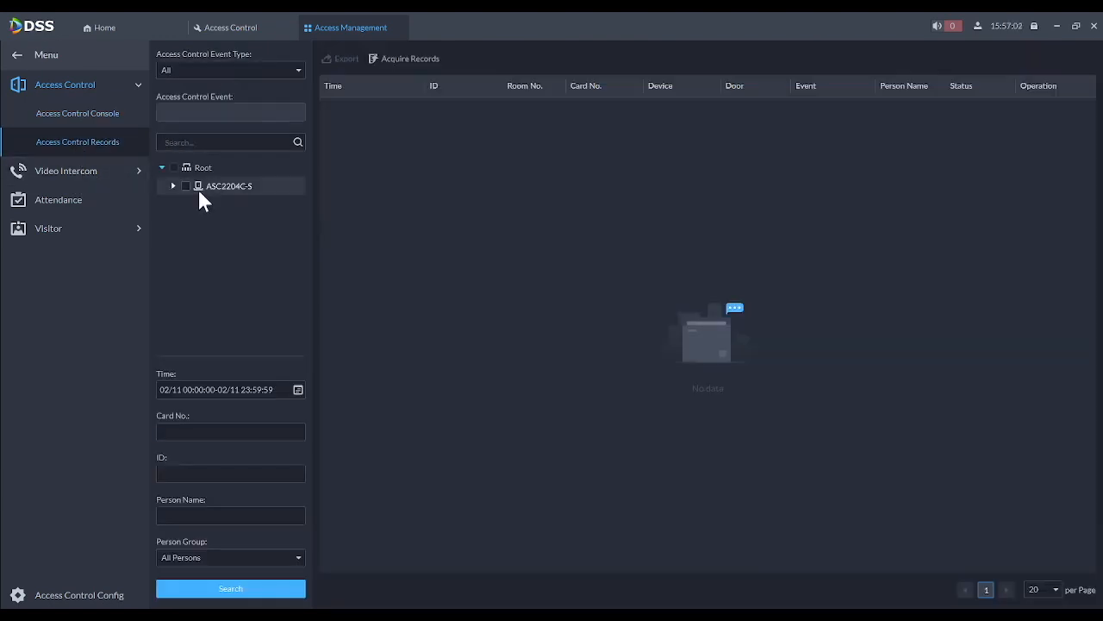
pyautogui.click(173, 186)
pyautogui.click(185, 187)
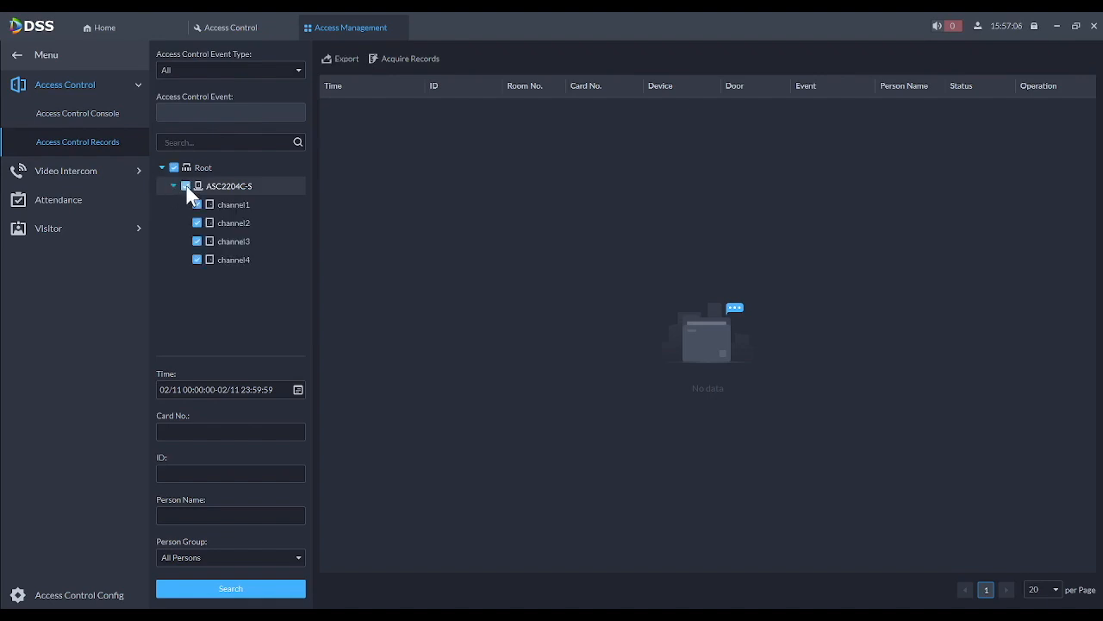
pyautogui.click(301, 393)
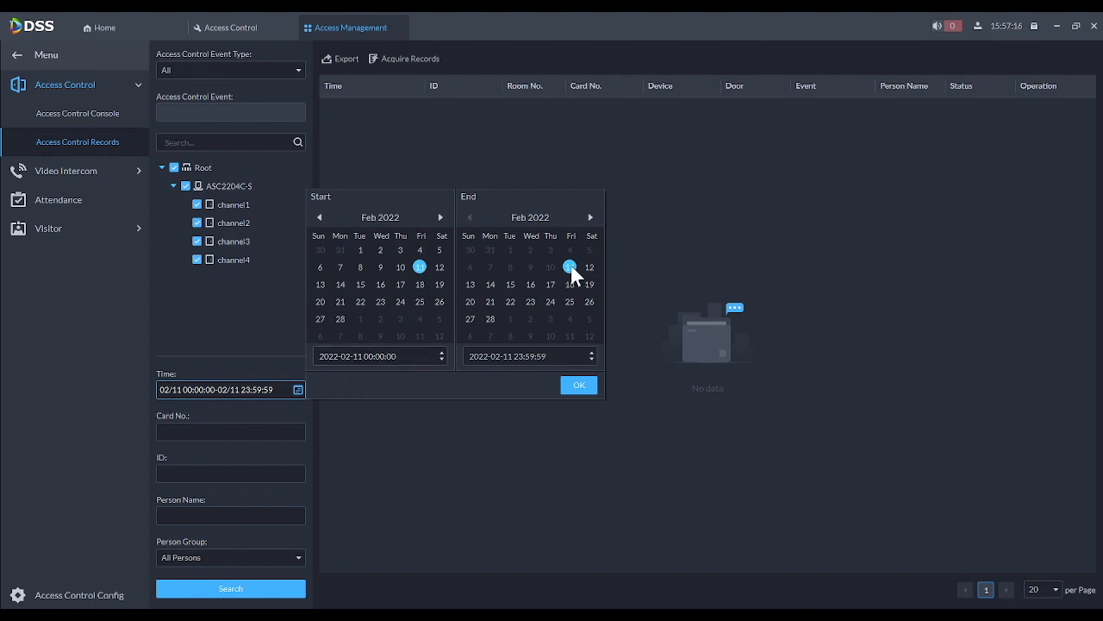
pyautogui.click(580, 386)
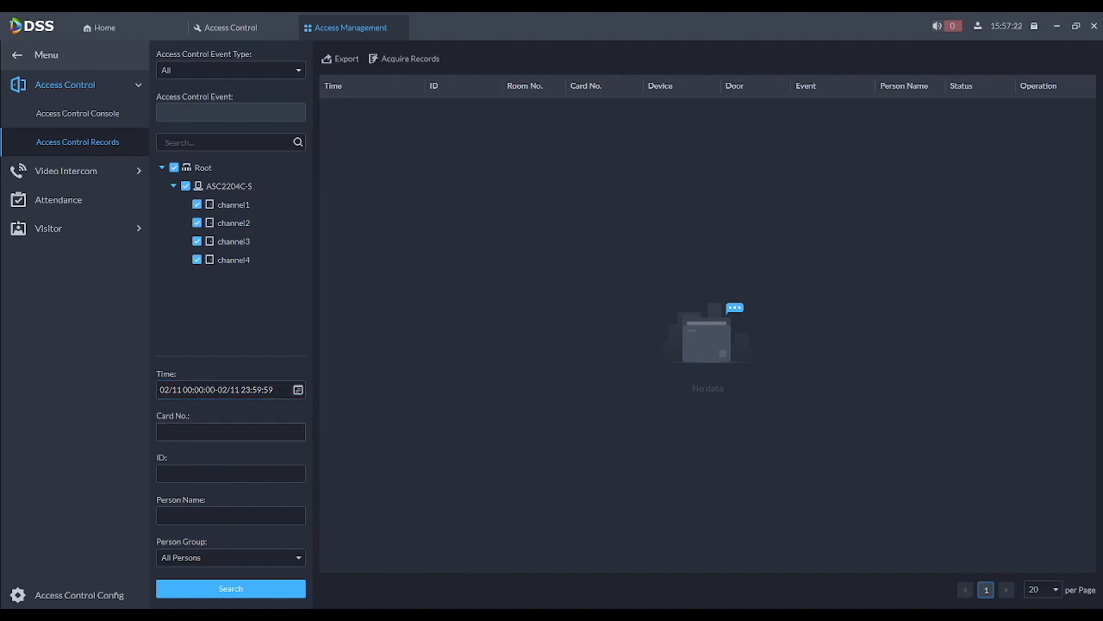
pyautogui.click(206, 476)
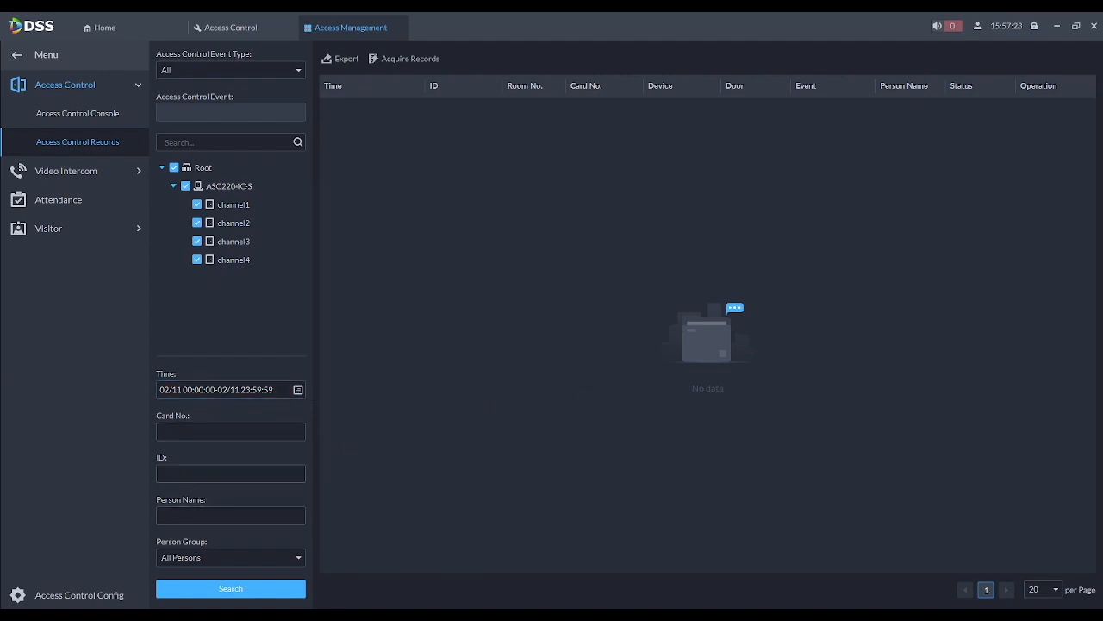
pyautogui.click(205, 514)
pyautogui.click(219, 591)
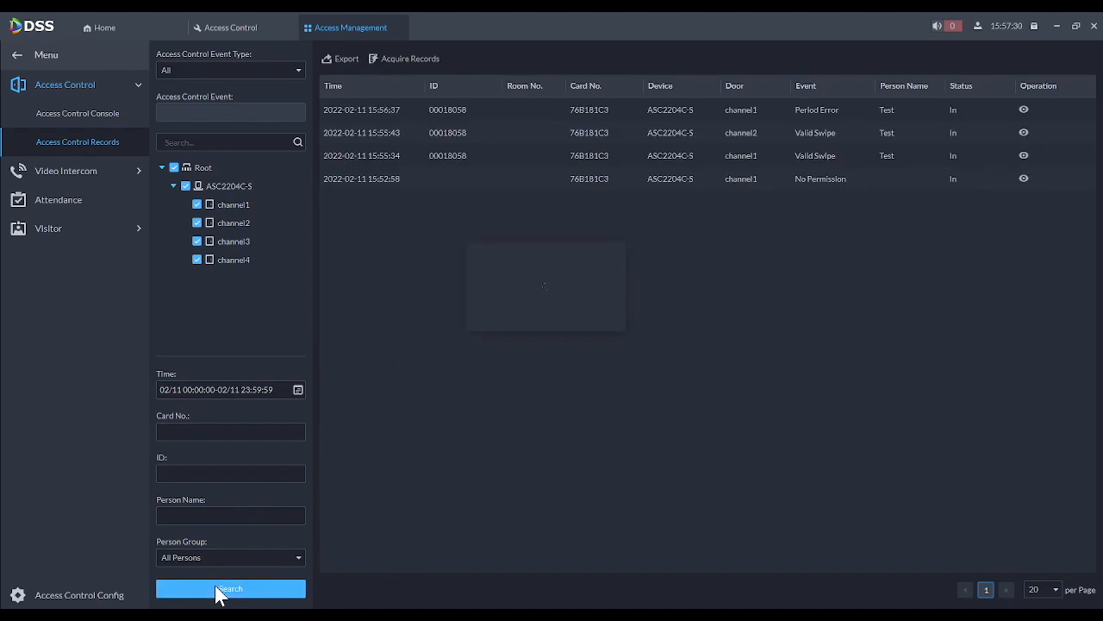